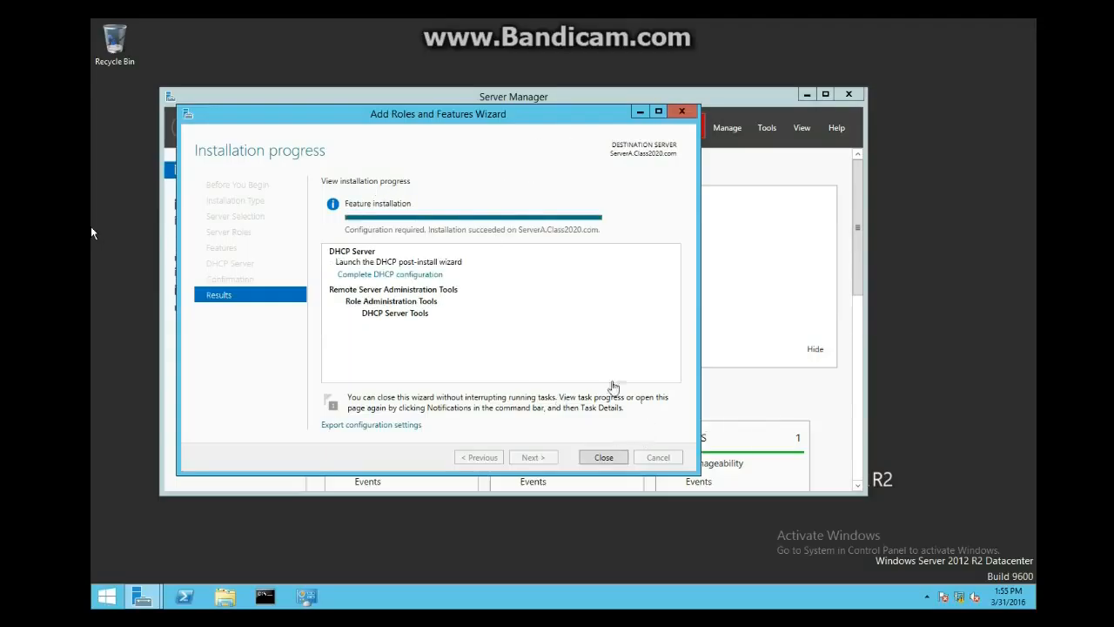
# Close the role installation wizard and complete the DHCP post-install configuration, authorizing the server with the CLASS2020\Administrator credentials
pyautogui.click(603, 457)
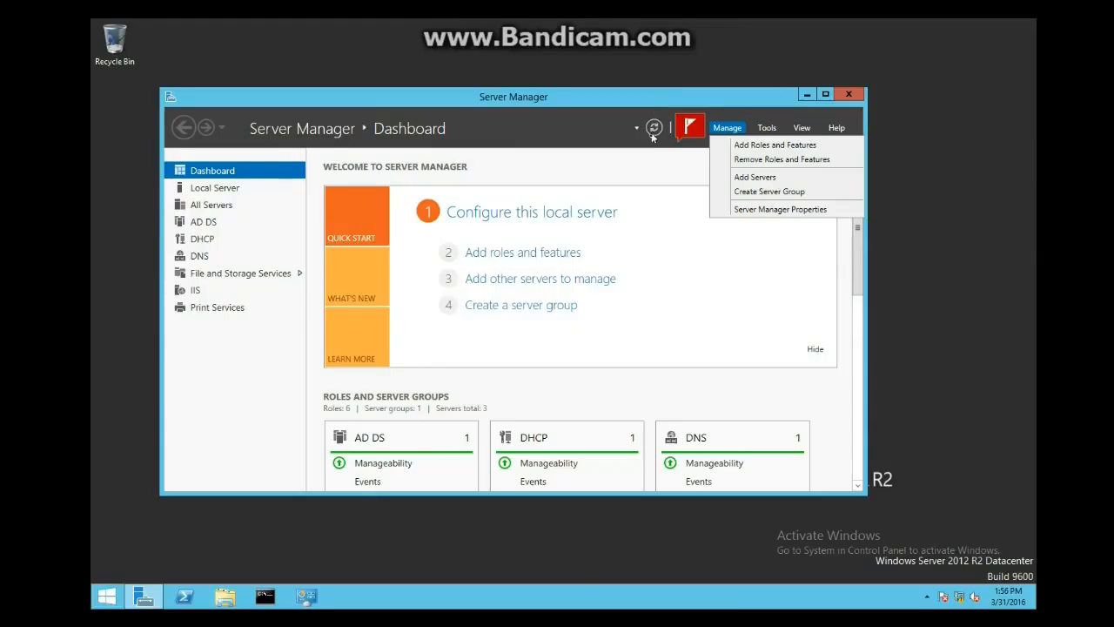
pyautogui.click(686, 131)
pyautogui.click(688, 127)
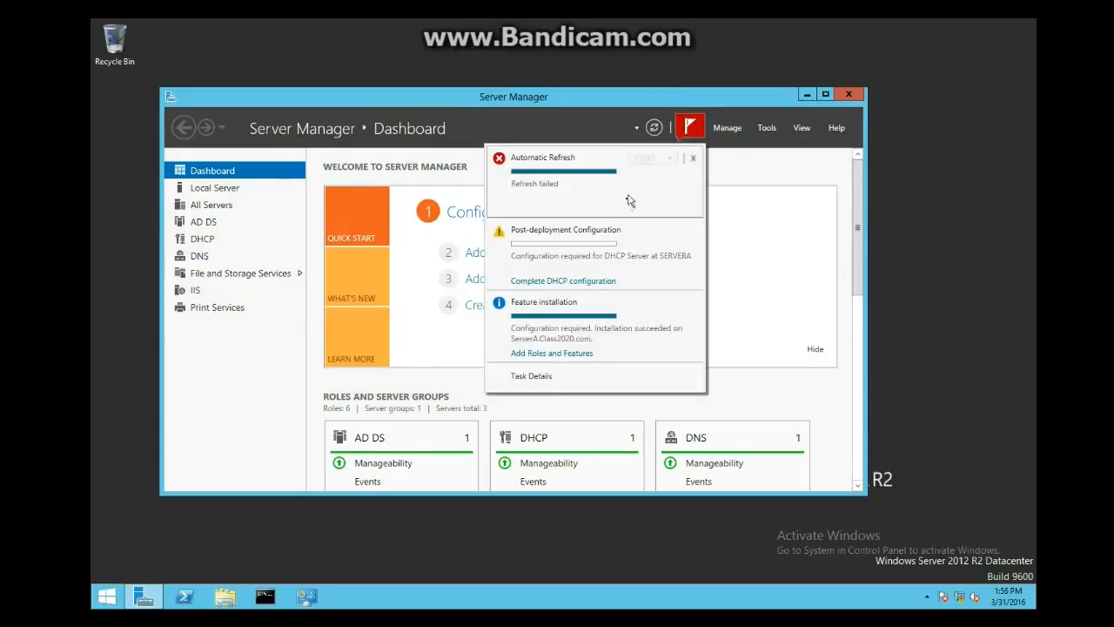
pyautogui.click(566, 280)
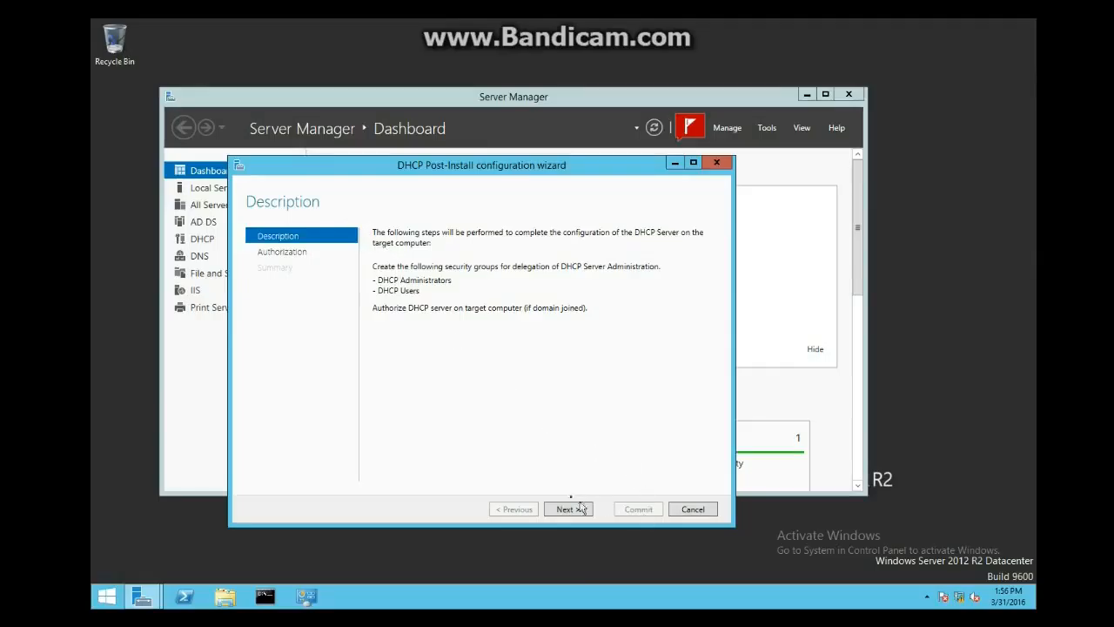
pyautogui.click(567, 509)
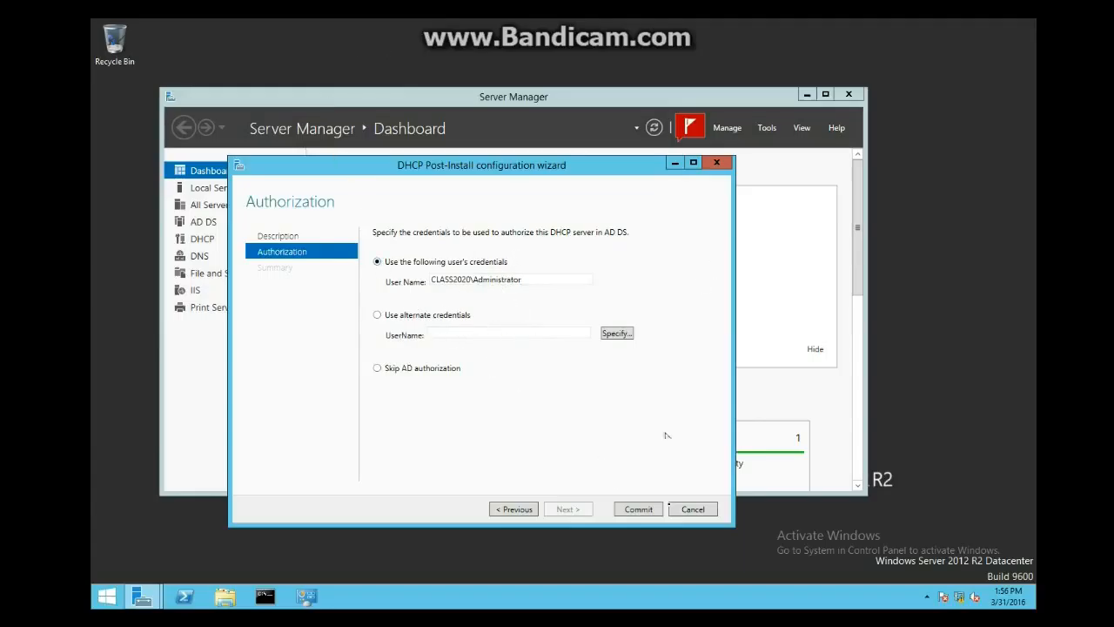
pyautogui.click(644, 513)
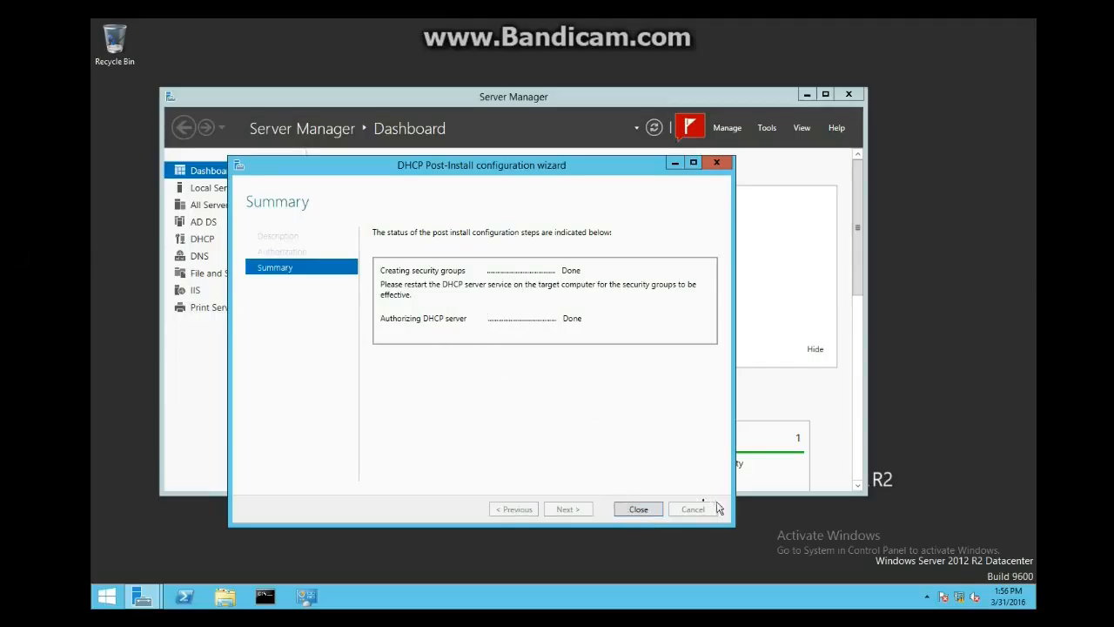
pyautogui.click(639, 511)
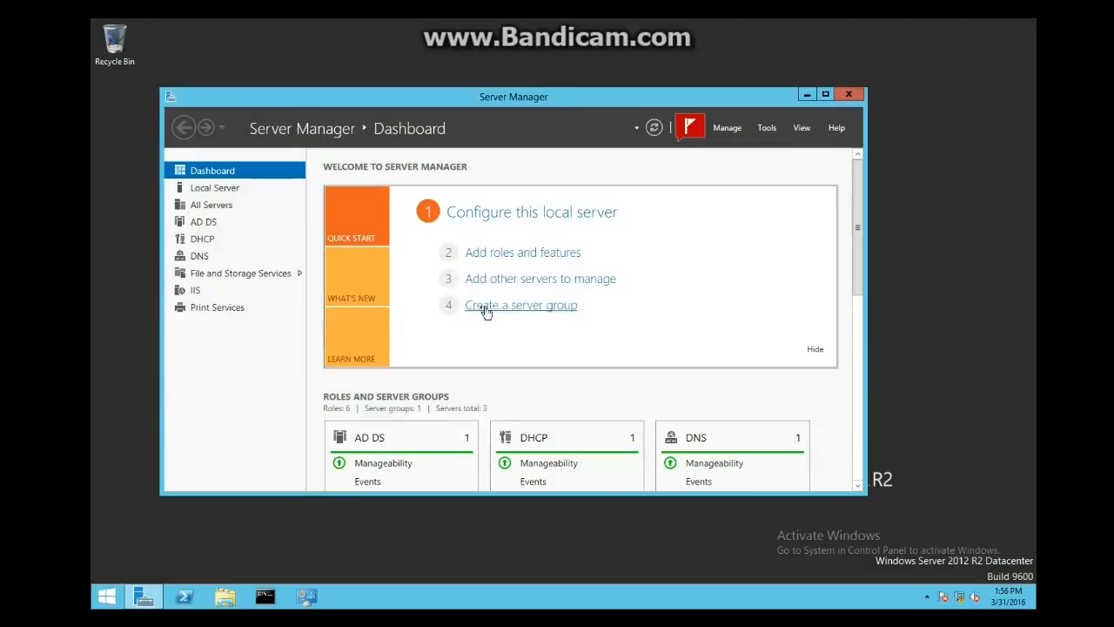
# Open the DHCP management console and expand the IPv4 node of servera.class2020.com
pyautogui.click(763, 129)
pyautogui.click(799, 202)
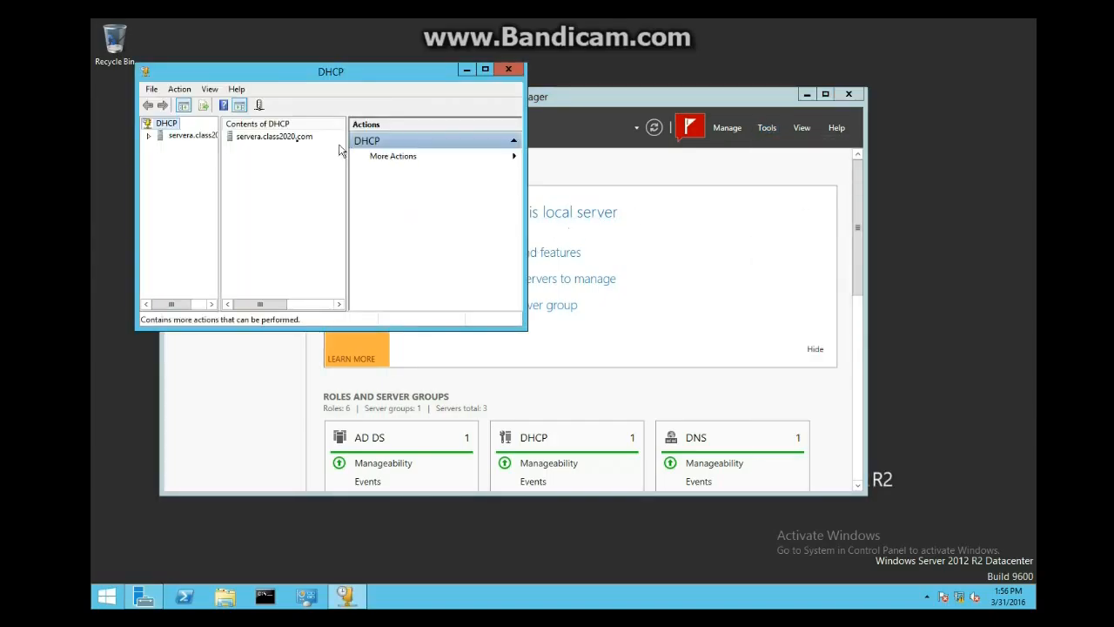
pyautogui.doubleClick(176, 137)
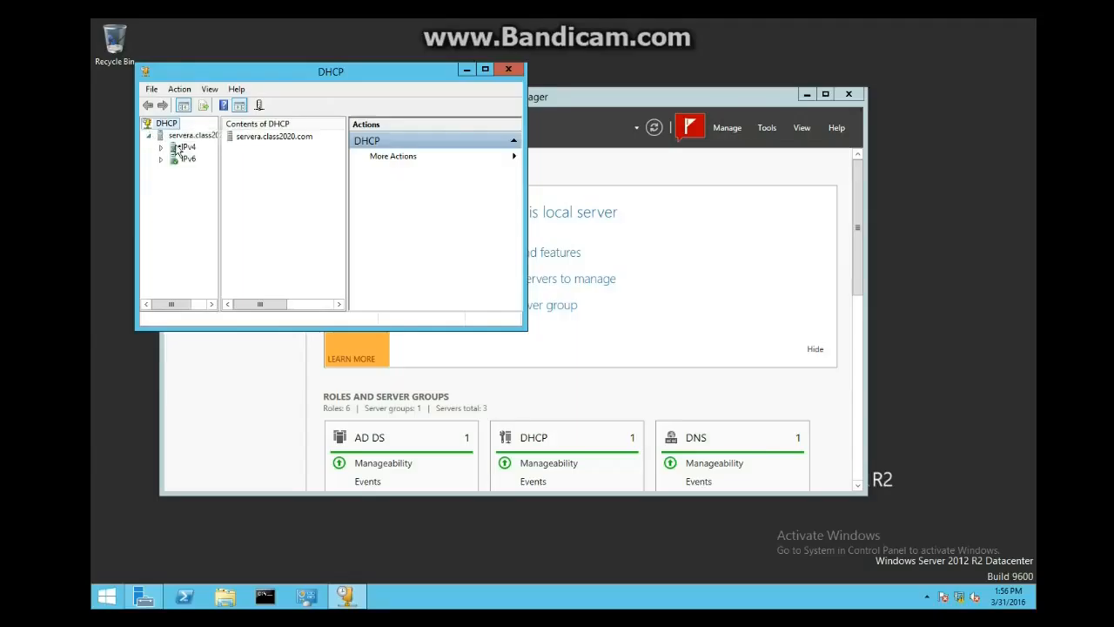
pyautogui.click(184, 148)
pyautogui.doubleClick(183, 149)
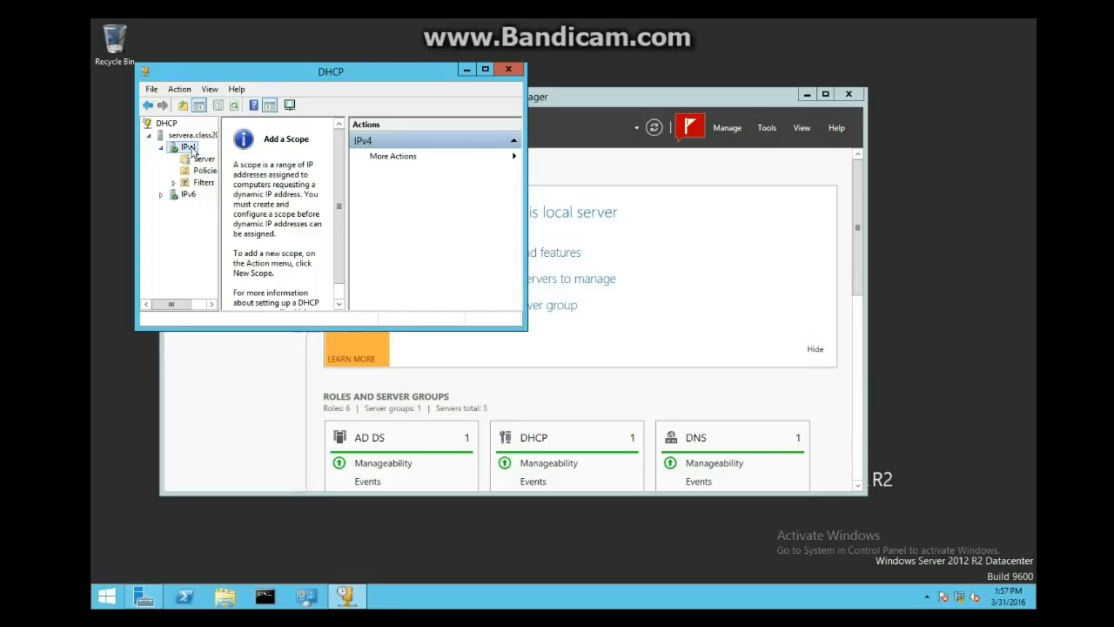
# Start a new IPv4 scope and name it DHCPScope
pyautogui.rightClick(191, 150)
pyautogui.click(236, 171)
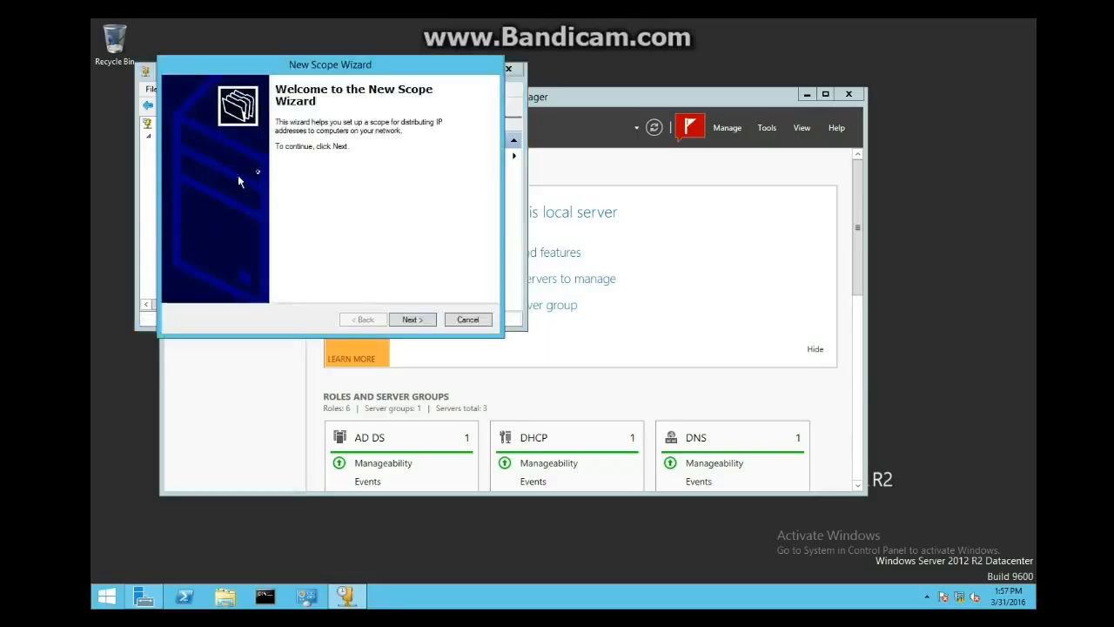
pyautogui.click(409, 319)
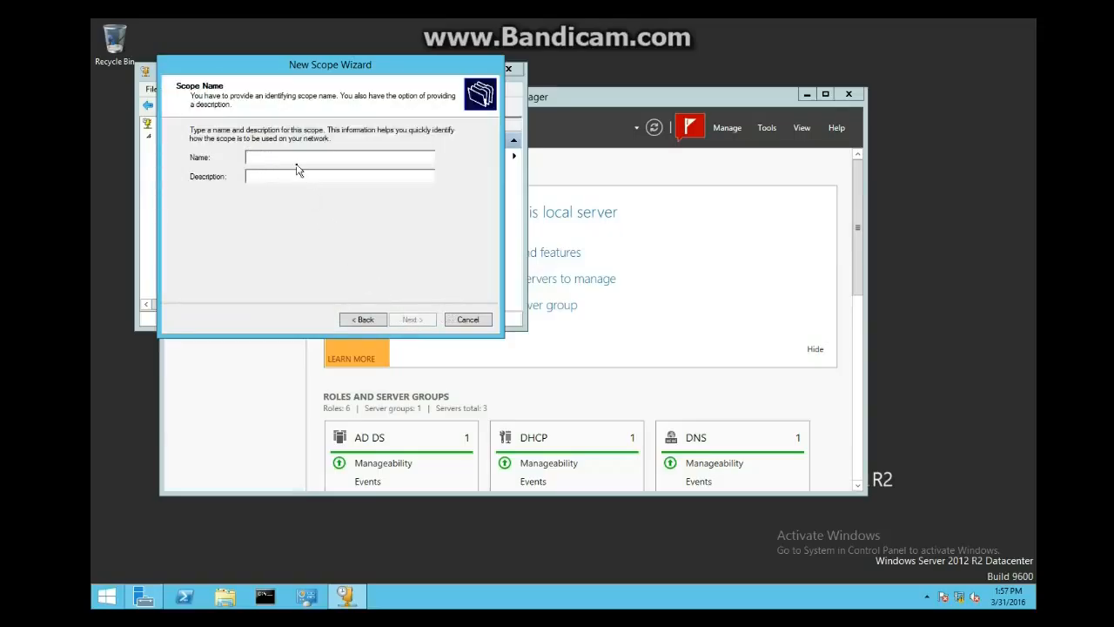
pyautogui.write('DHC')
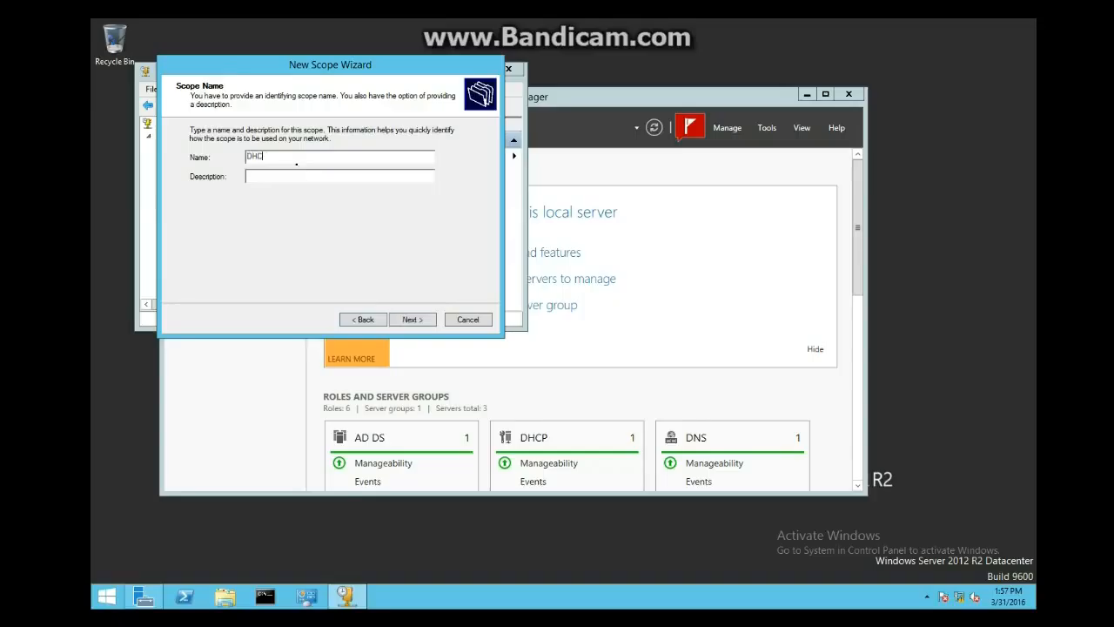
pyautogui.write('PScope')
pyautogui.press('Return')
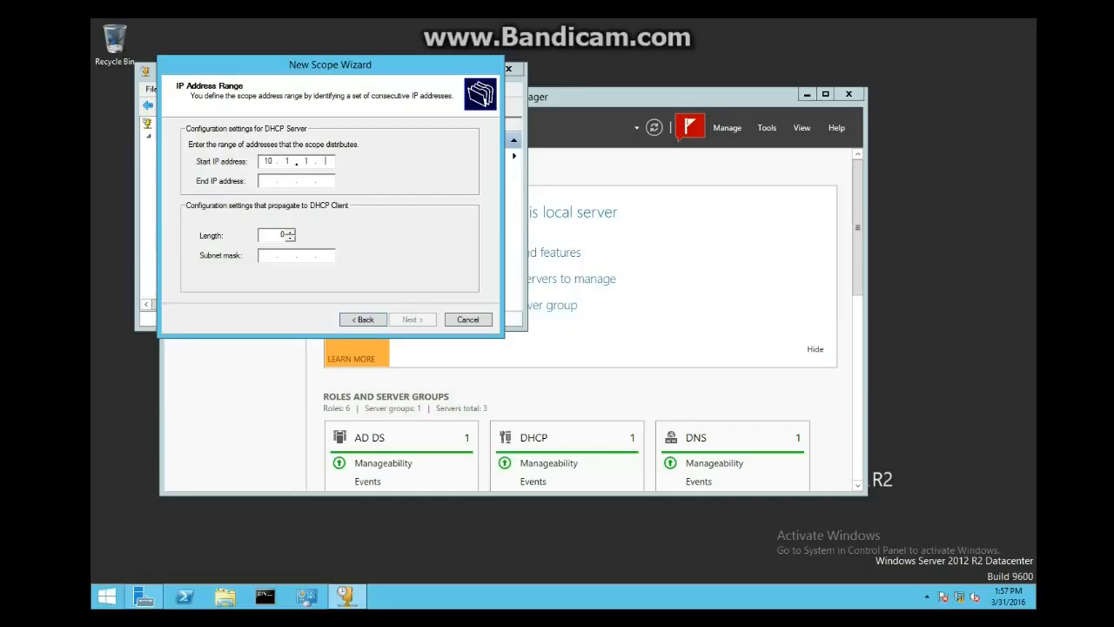
# Set the scope's address range from 10.1.1.100 to 10.1.1.110
pyautogui.write('00')
pyautogui.press('Tab')
pyautogui.write('10 . 1 . 11 .')
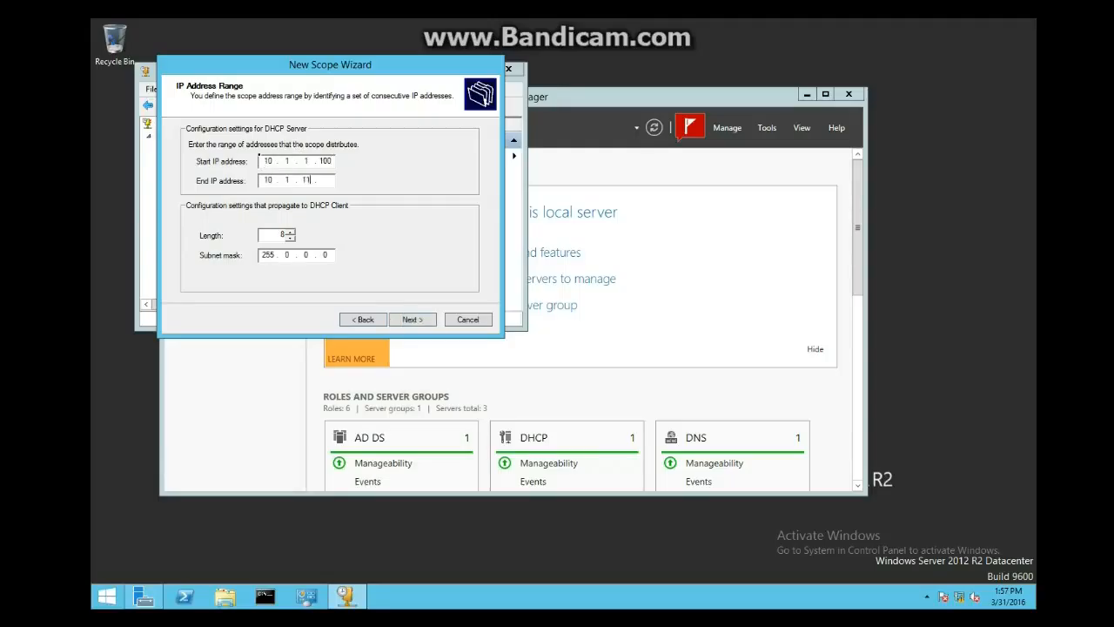
pyautogui.write('0')
pyautogui.press('BackSpace')
pyautogui.press('BackSpace')
pyautogui.write('0')
# Set the scope's subnet mask to 255.255.255.0 with a length of 24 and continue to the exclusions
pyautogui.click(288, 254)
pyautogui.write('255 . 255')
pyautogui.click(290, 232)
pyautogui.click(291, 238)
pyautogui.click(291, 239)
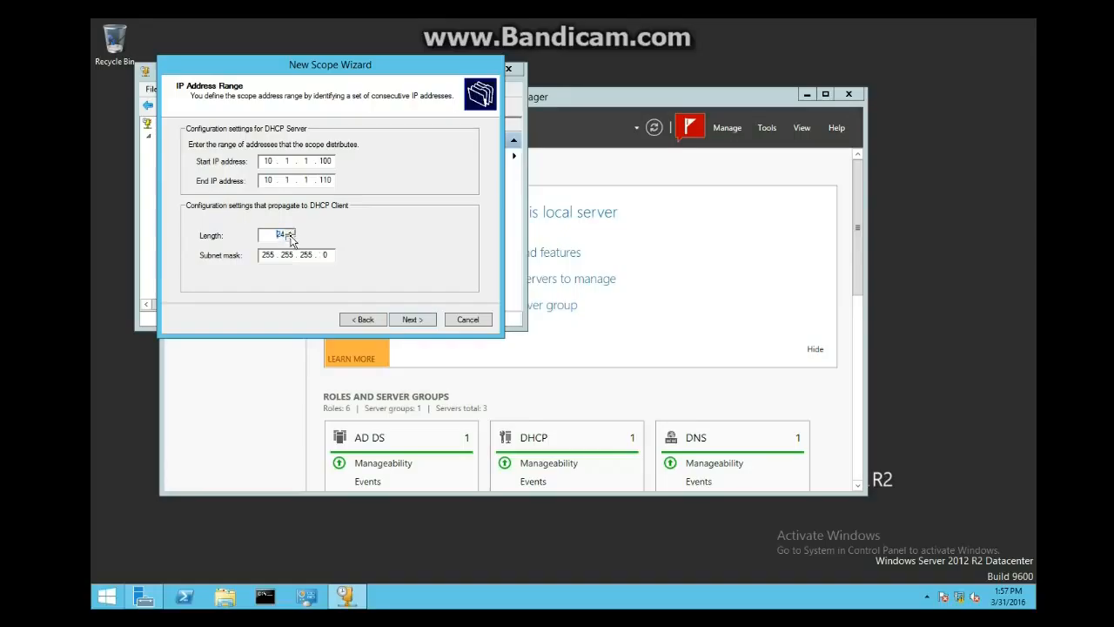
pyautogui.click(408, 321)
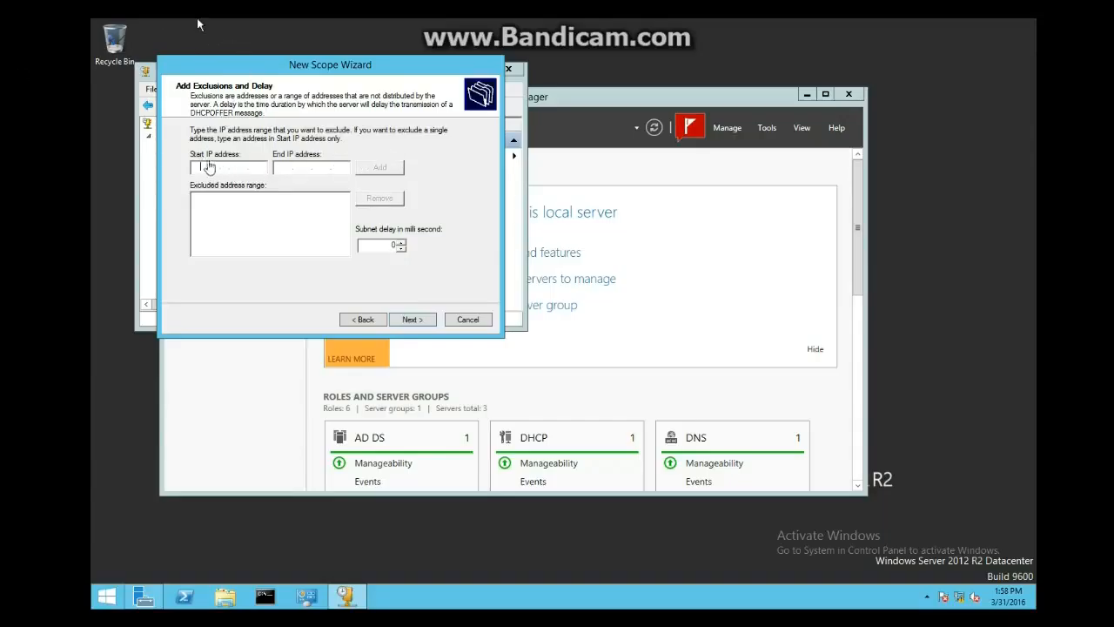
# Exclude the addresses 10.1.1.100 to 10.1.1.104 from the scope and continue to the lease duration
pyautogui.click(208, 168)
pyautogui.write('1')
pyautogui.press('Tab')
pyautogui.write('10')
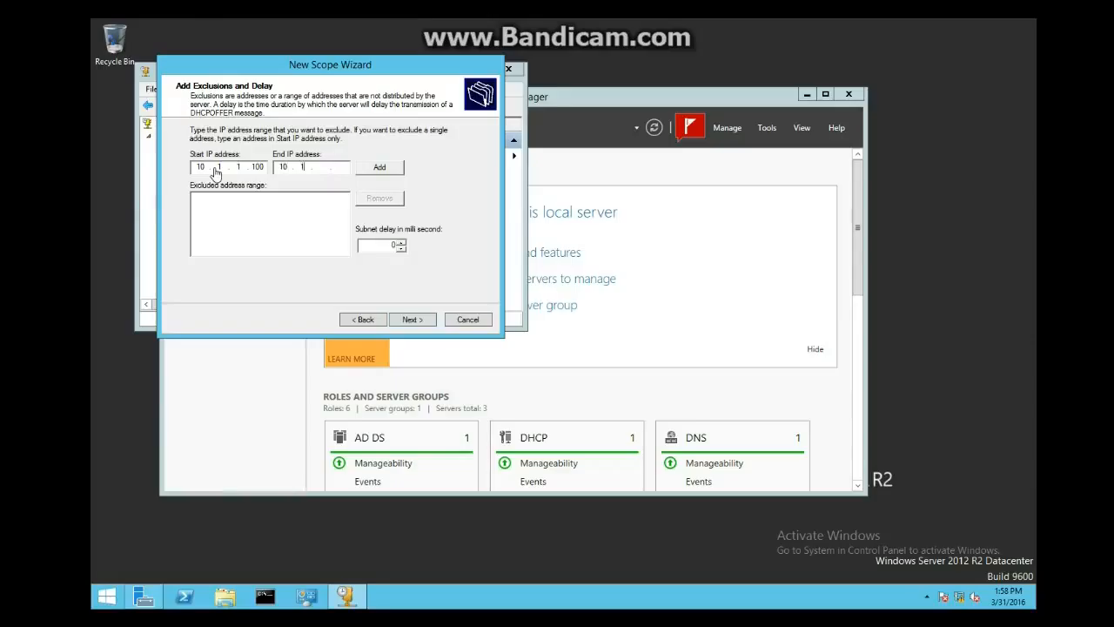
pyautogui.write('.1.1.10')
pyautogui.write('.104')
pyautogui.click(368, 171)
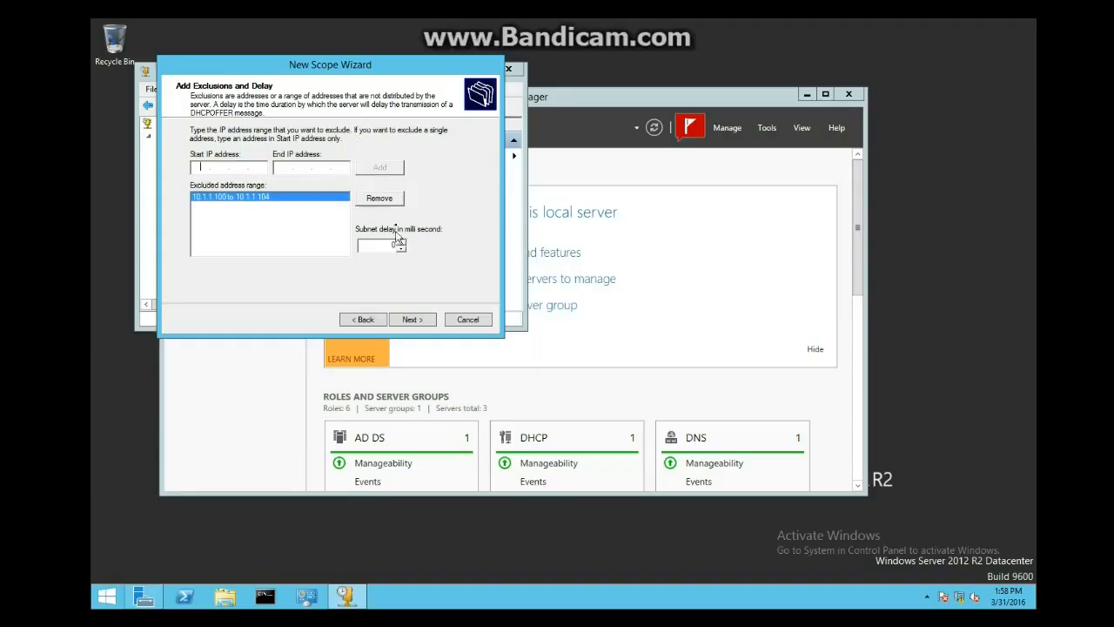
pyautogui.click(409, 321)
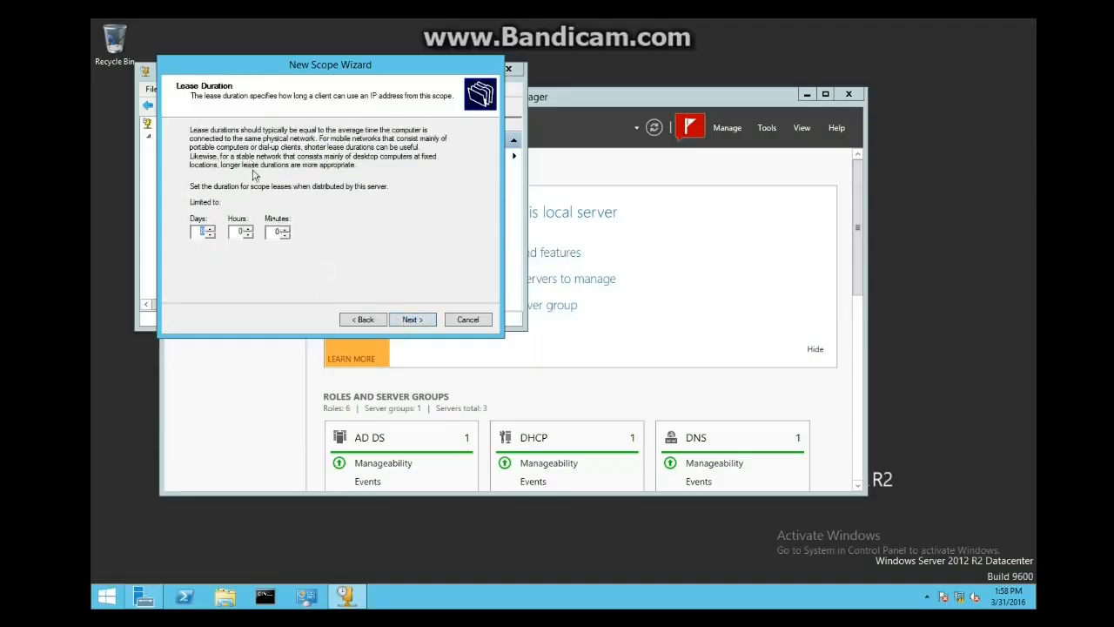
# Accept the default lease duration and configure 10.1.1.1 as the scope's default gateway
pyautogui.click(414, 319)
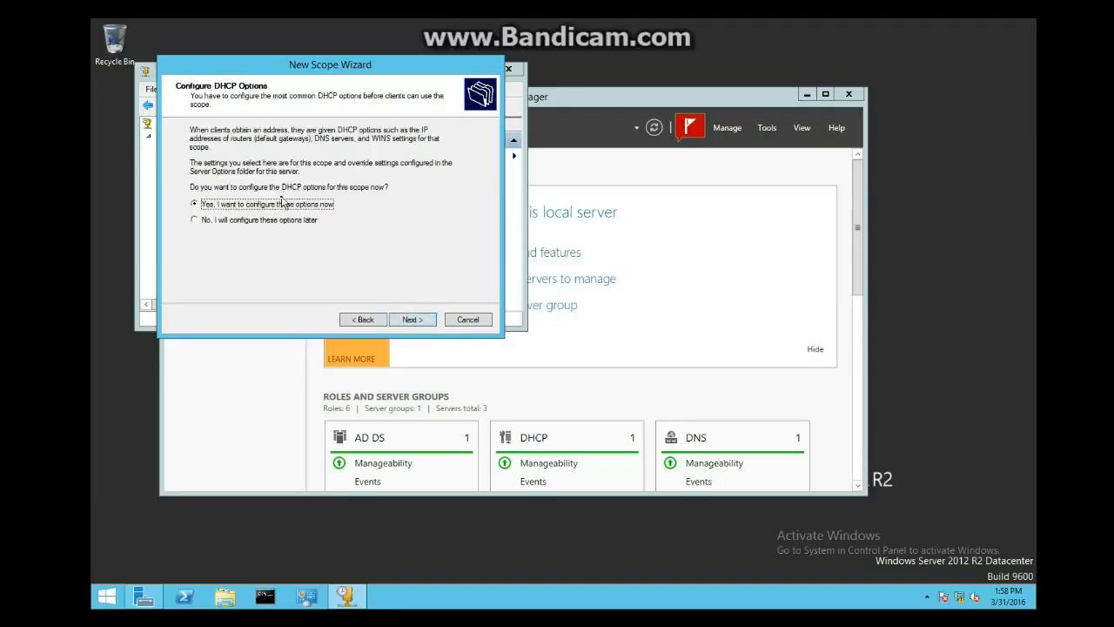
pyautogui.click(411, 320)
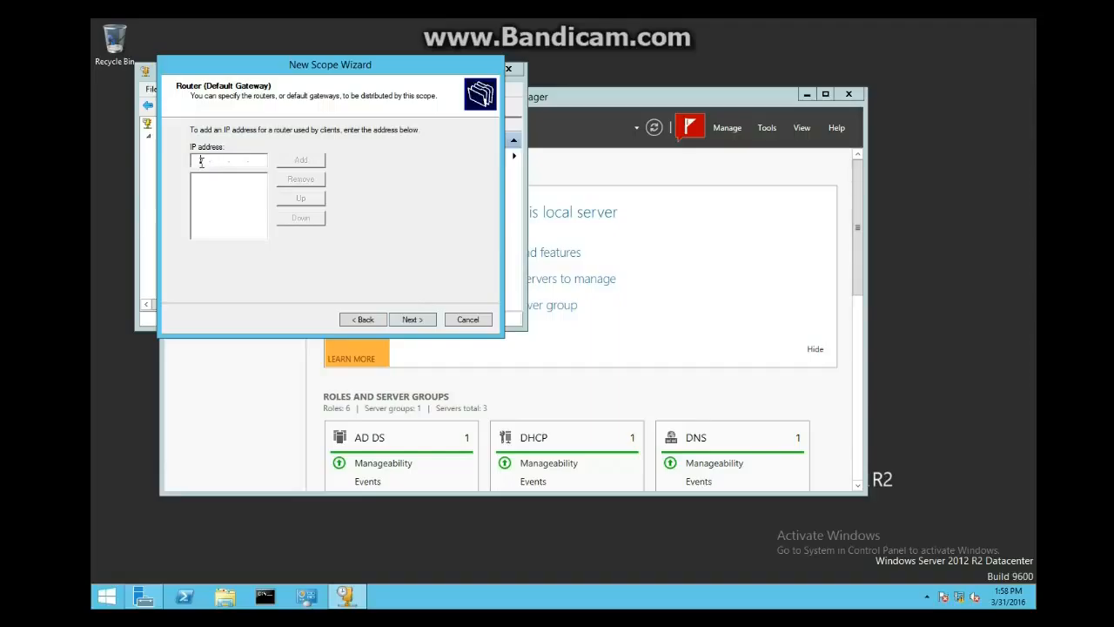
pyautogui.write('10.1.1.1')
pyautogui.click(287, 164)
pyautogui.click(411, 320)
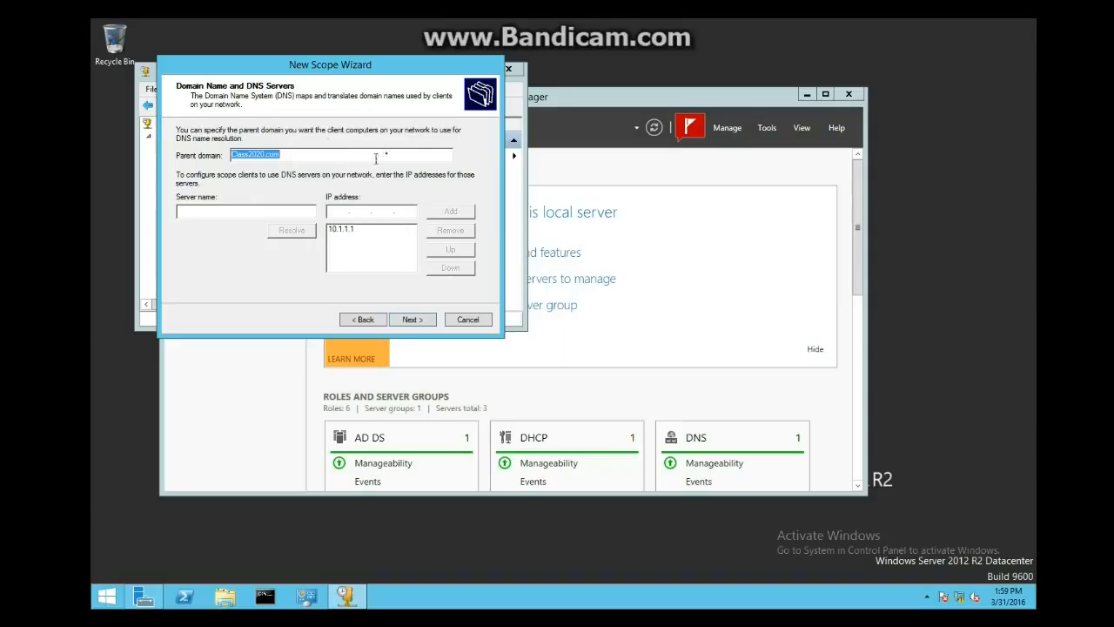
# Accept the default domain and DNS settings without a WINS server, and finish the scope with immediate activation
pyautogui.click(282, 160)
pyautogui.click(412, 320)
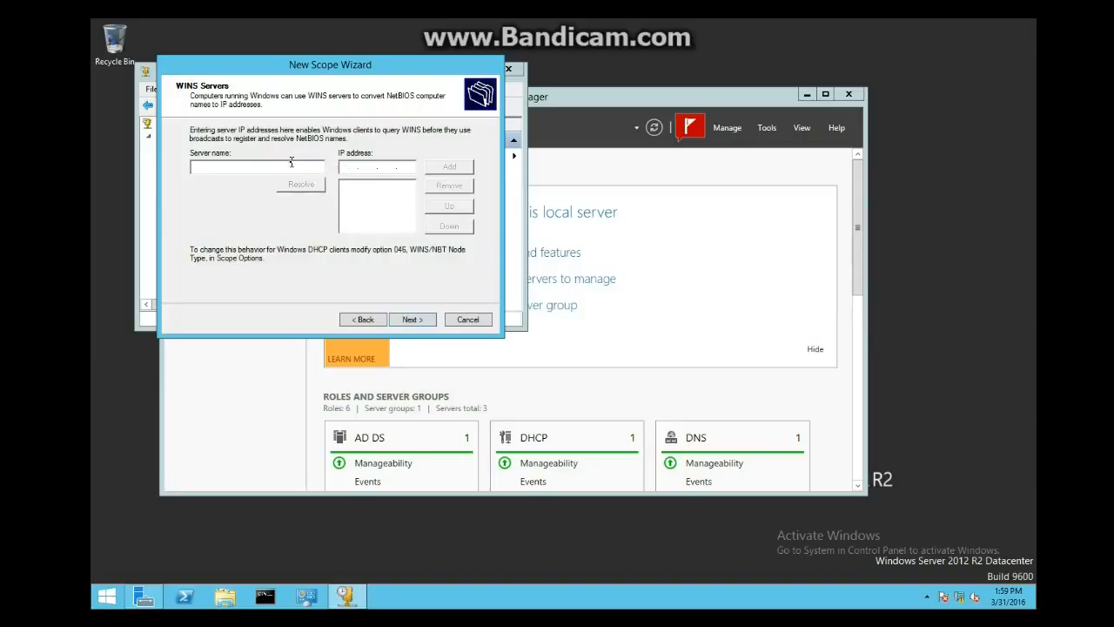
pyautogui.click(412, 319)
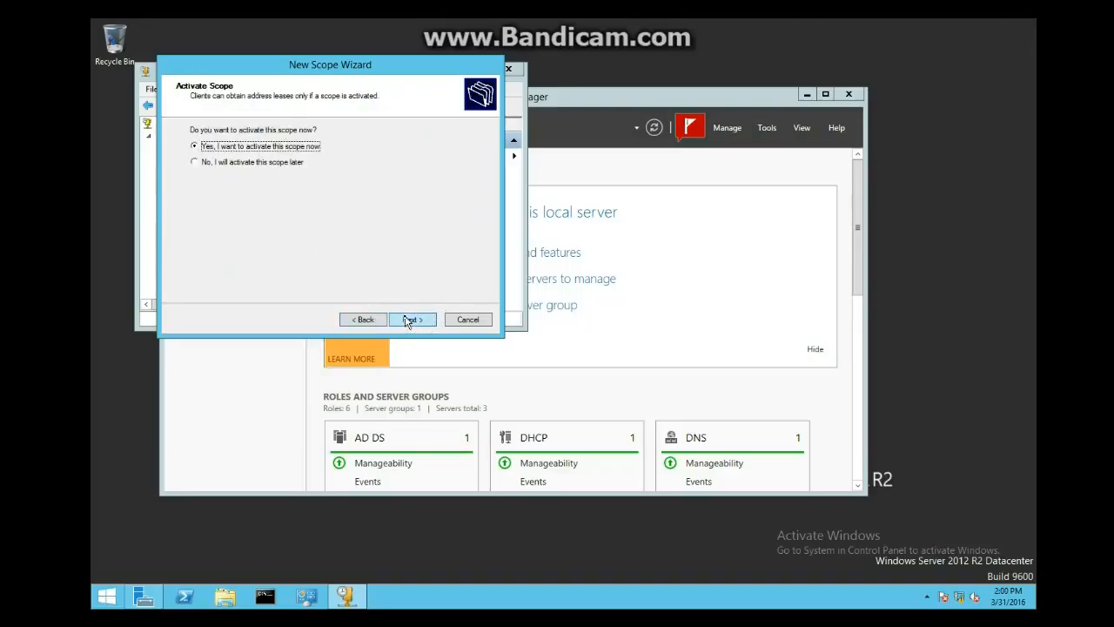
pyautogui.click(409, 320)
pyautogui.click(406, 322)
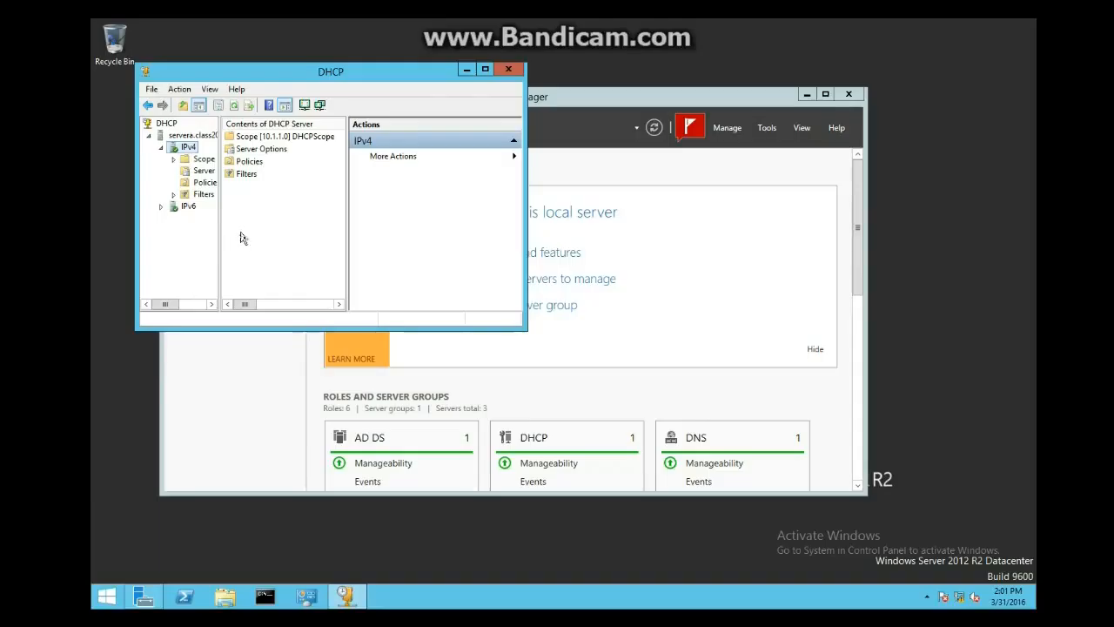
# Expand the DHCPScope scope in the console tree and widen the tree pane to make its items readable
pyautogui.rightClick(187, 150)
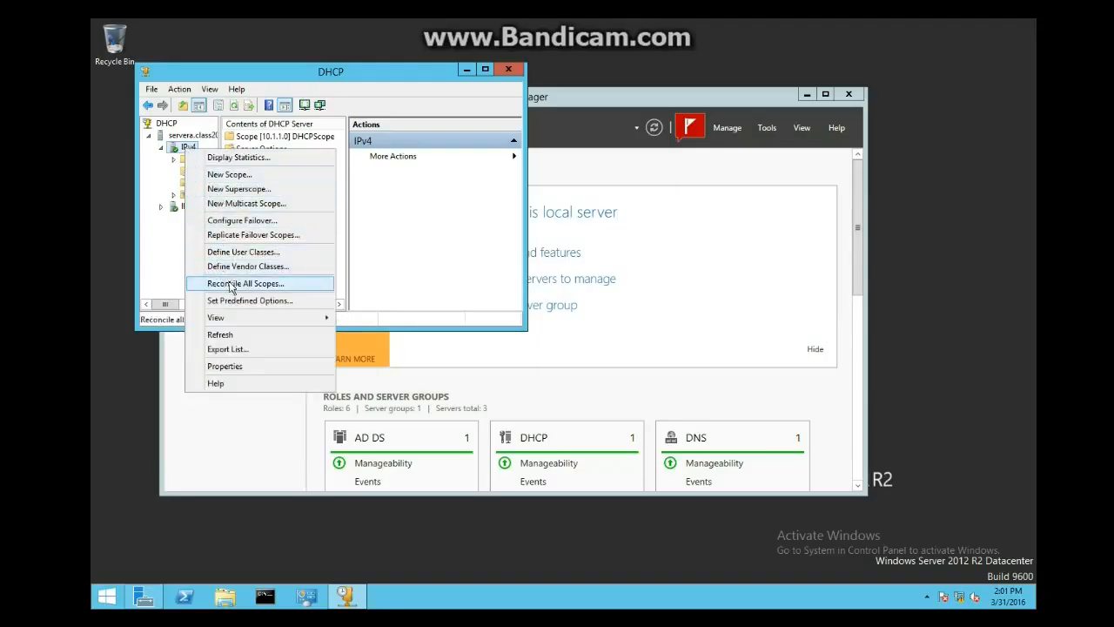
pyautogui.click(173, 183)
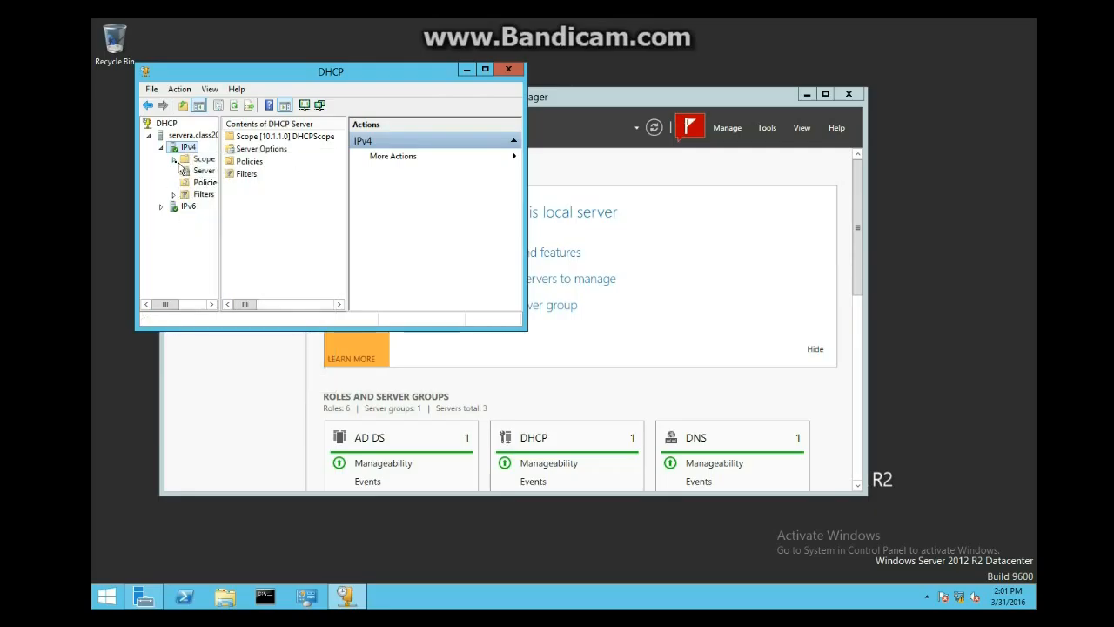
pyautogui.click(173, 159)
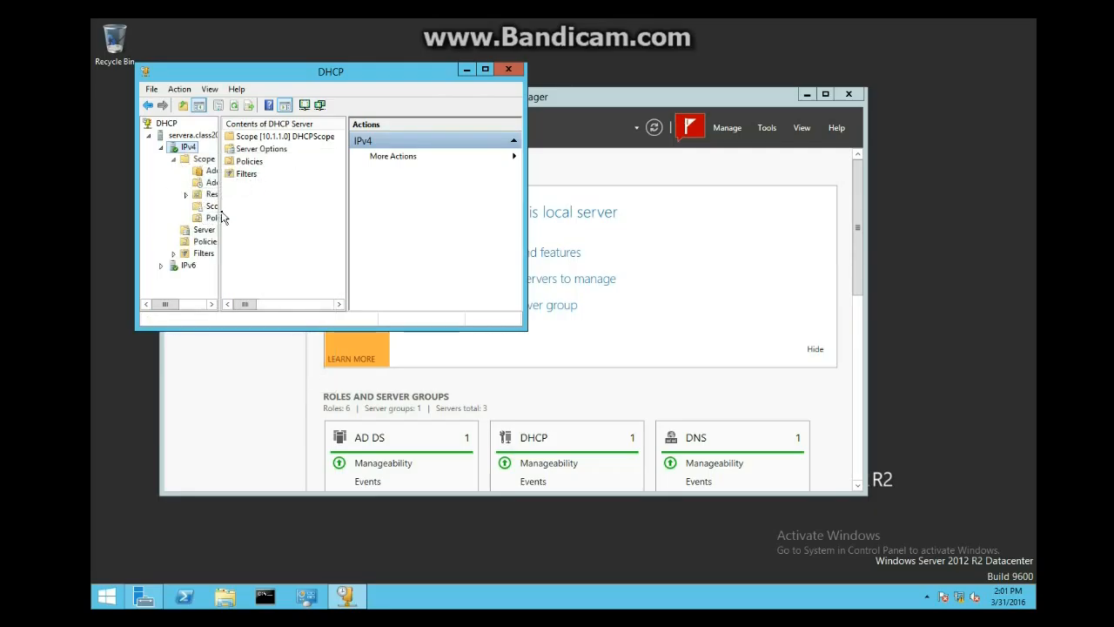
pyautogui.moveTo(220, 216); pyautogui.dragTo(254, 216)
# Add a reservation named ServerB to the scope with IP address 10.1.1.100 and the server's MAC address
pyautogui.rightClick(209, 197)
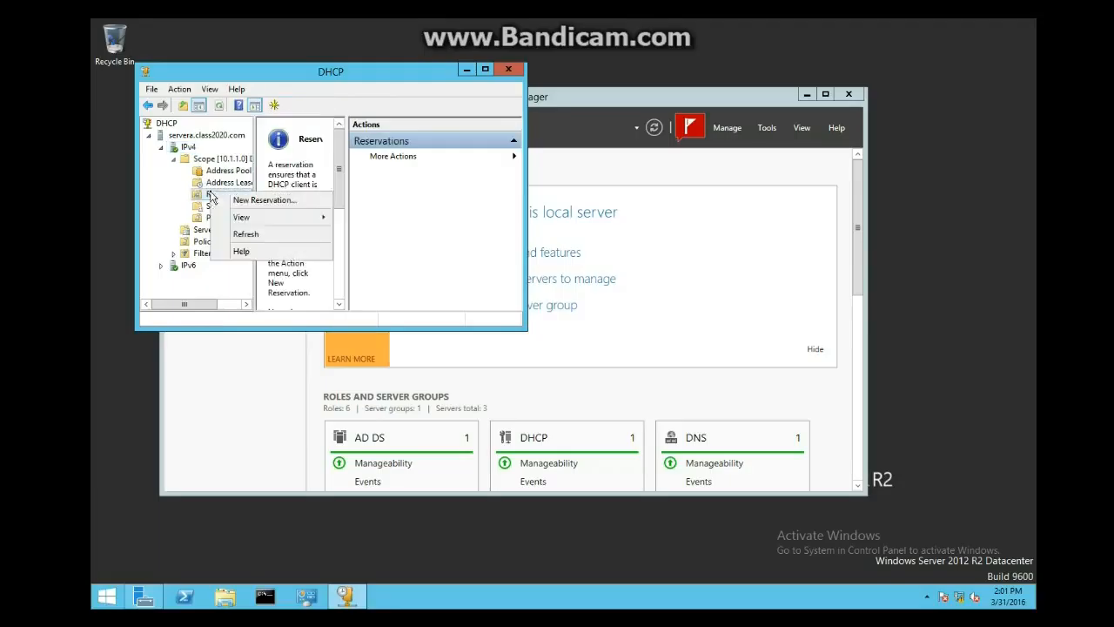
pyautogui.click(233, 205)
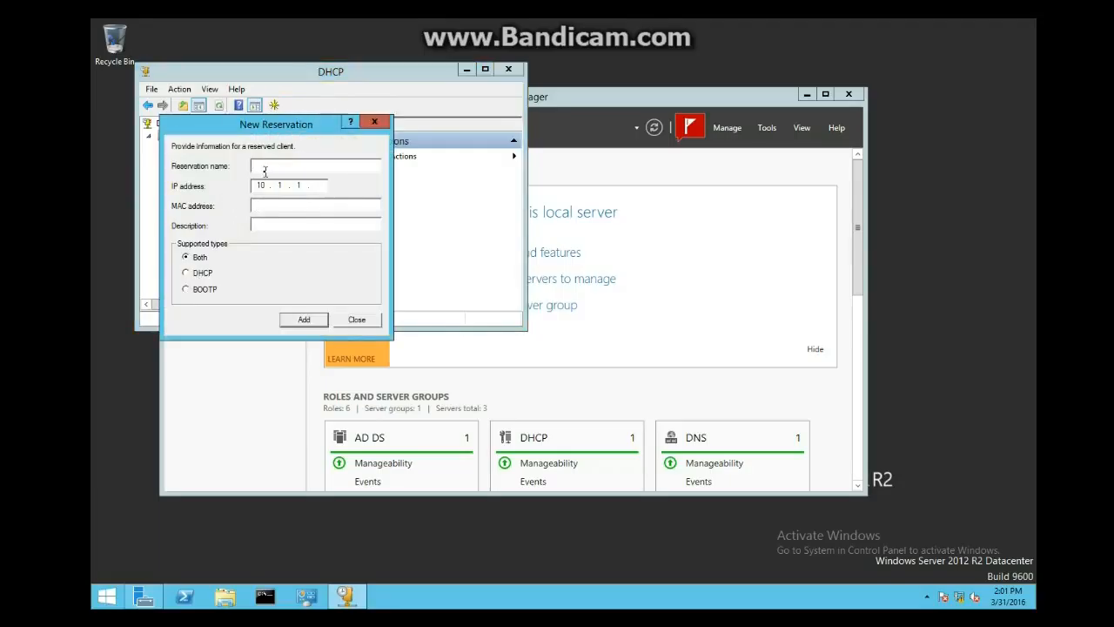
pyautogui.write('ServerB')
pyautogui.click(317, 182)
pyautogui.write('100')
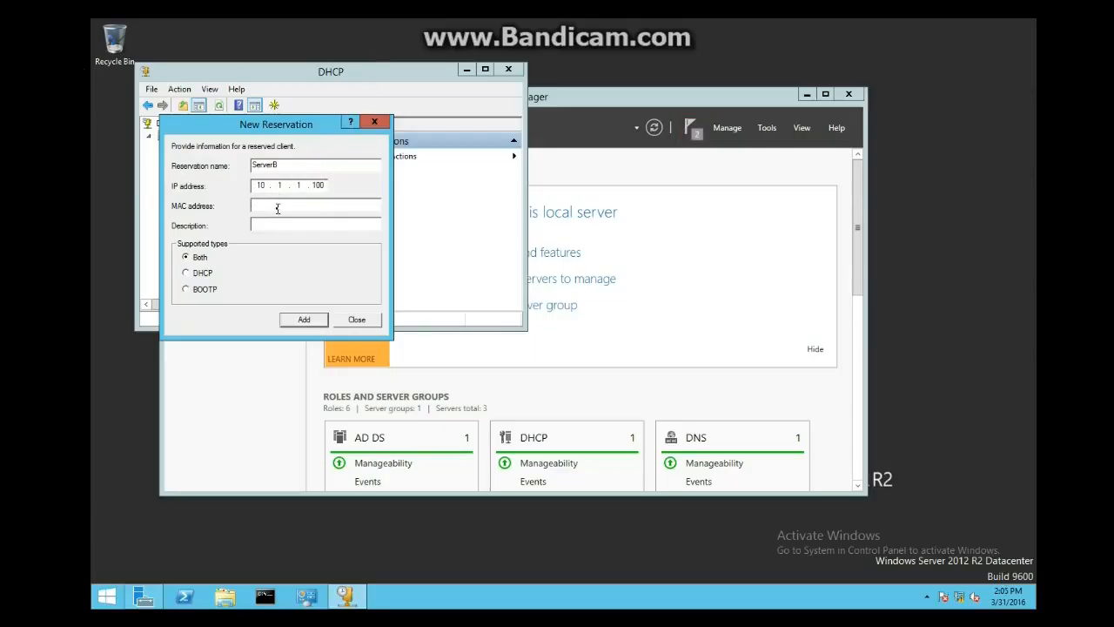
pyautogui.write('00C2934A114')
pyautogui.click(296, 320)
pyautogui.click(356, 320)
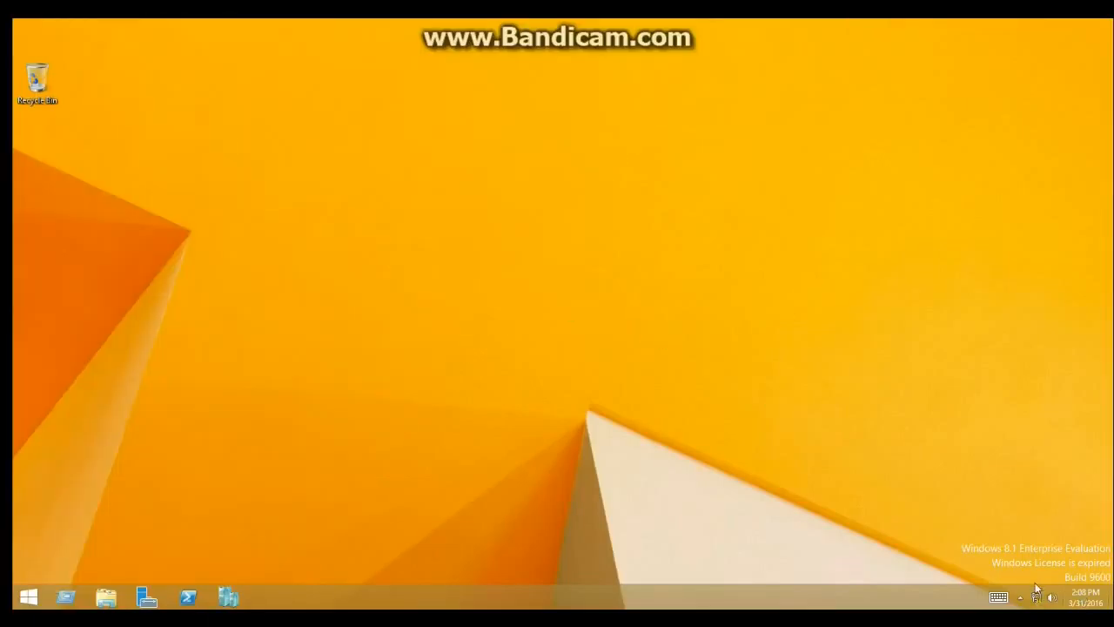
# On the Windows 8.1 client, open the properties of the Ethernet0 network adapter
pyautogui.click(1036, 595)
pyautogui.click(732, 461)
pyautogui.rightClick(1036, 596)
pyautogui.click(1034, 586)
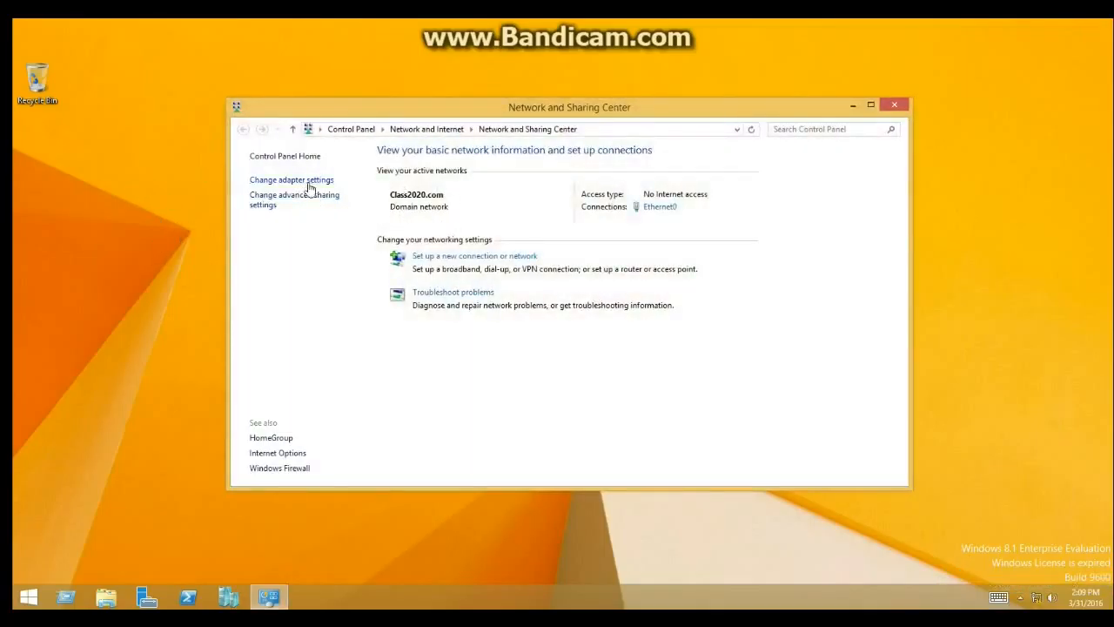
pyautogui.click(307, 180)
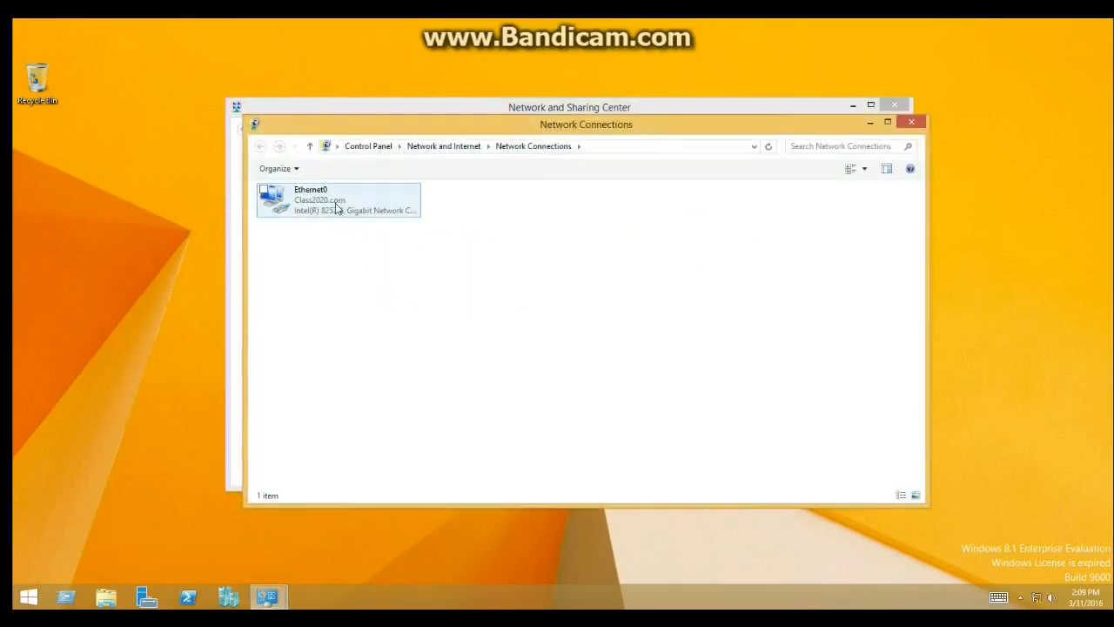
pyautogui.rightClick(346, 201)
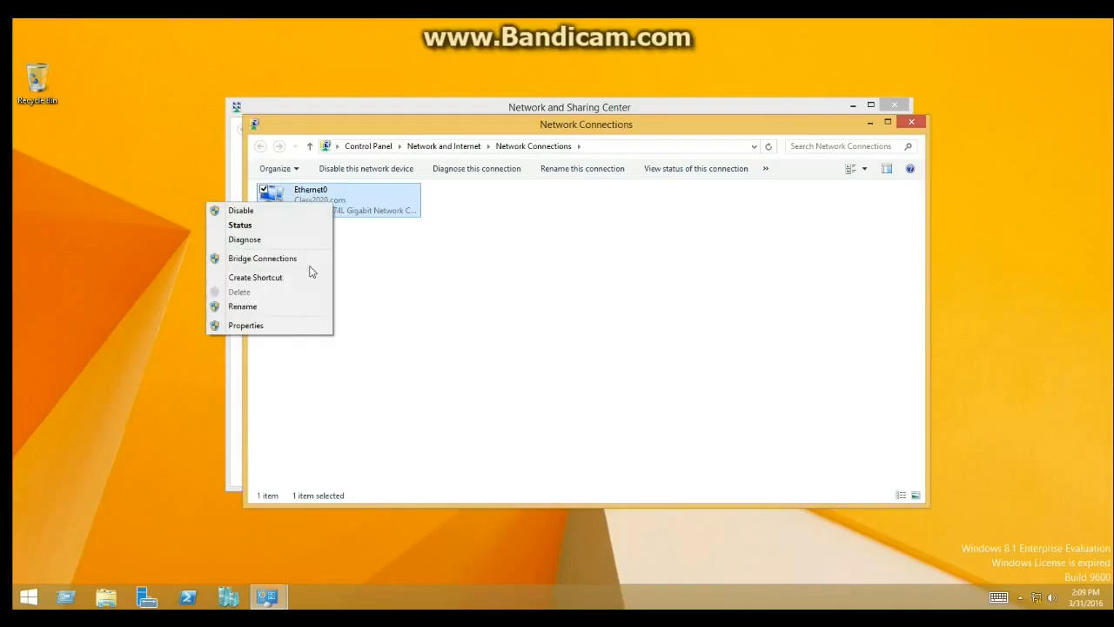
pyautogui.click(287, 323)
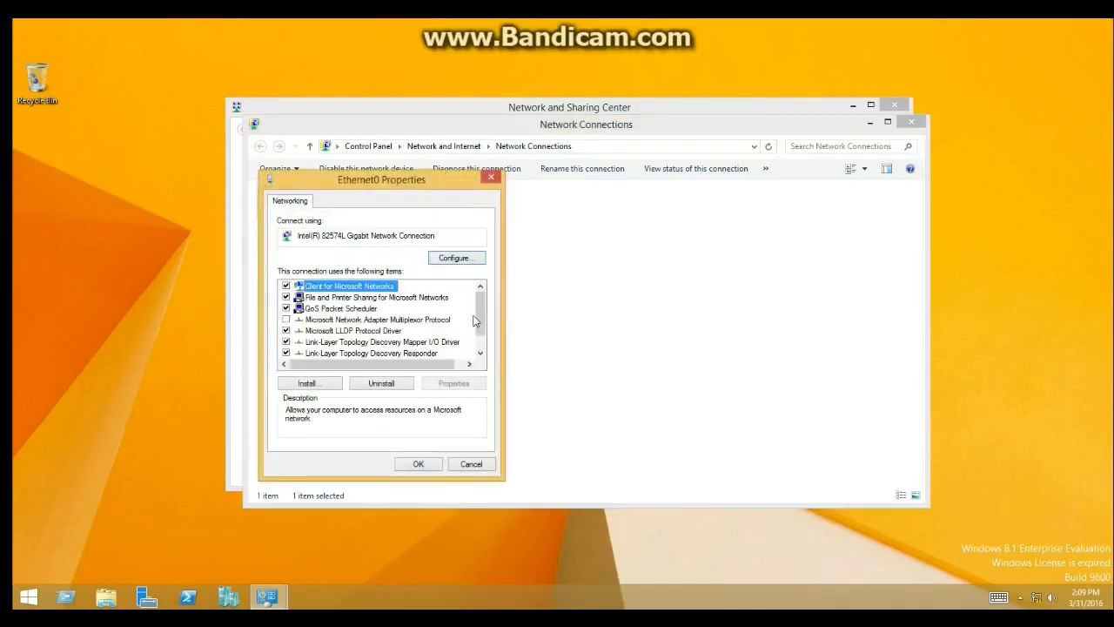
# Set Internet Protocol Version 4 (TCP/IPv4) on the client's Ethernet0 adapter to obtain an IP address automatically
pyautogui.moveTo(480, 324); pyautogui.dragTo(478, 348)
pyautogui.click(401, 352)
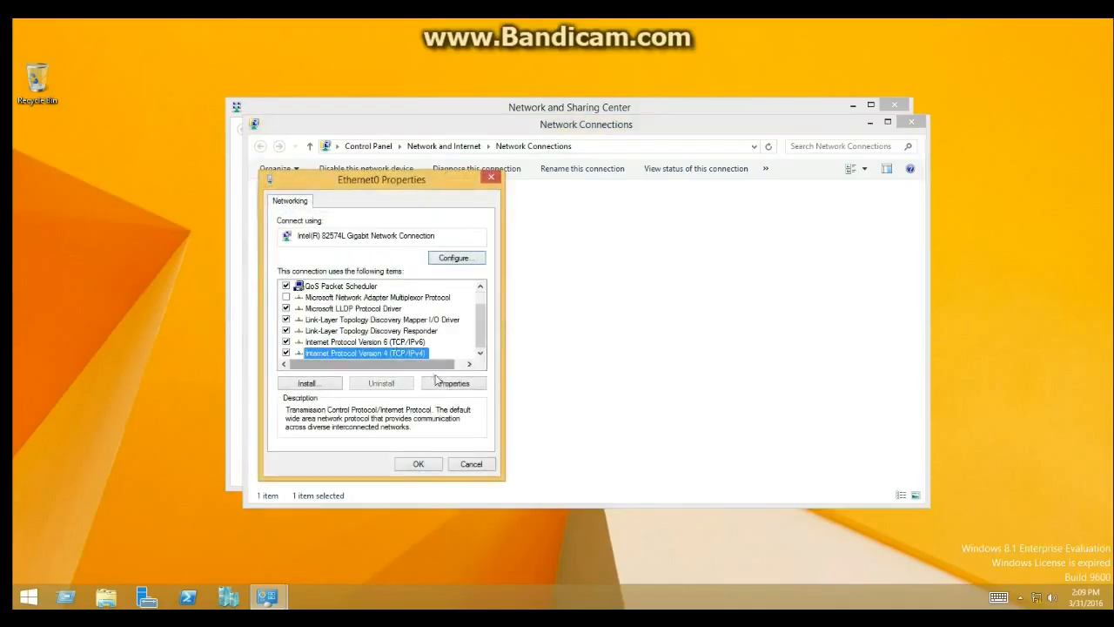
pyautogui.click(438, 381)
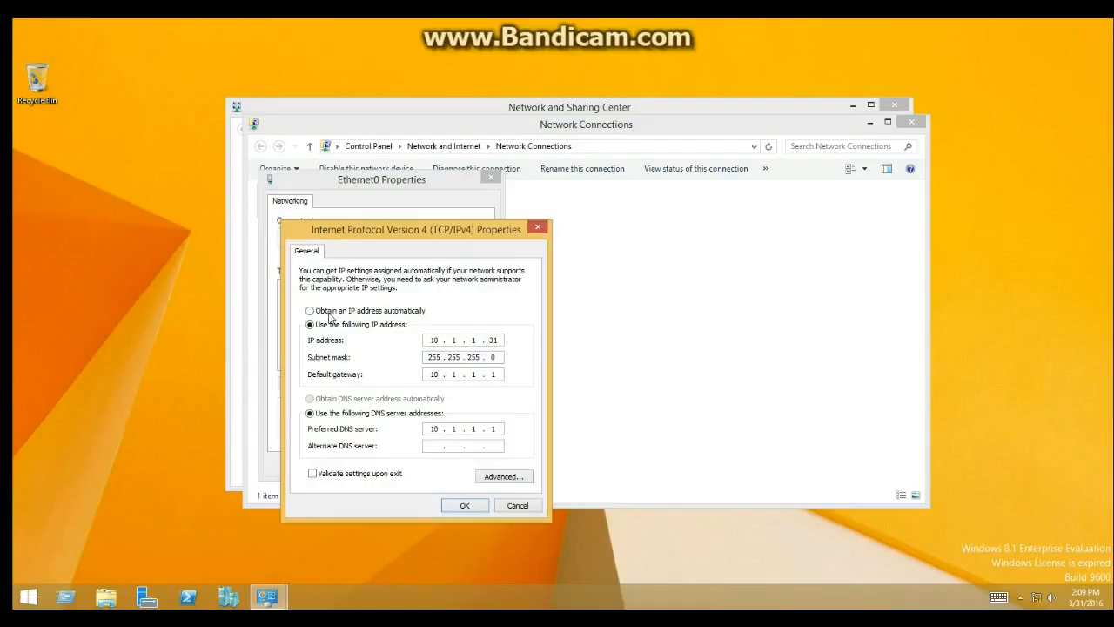
pyautogui.click(329, 312)
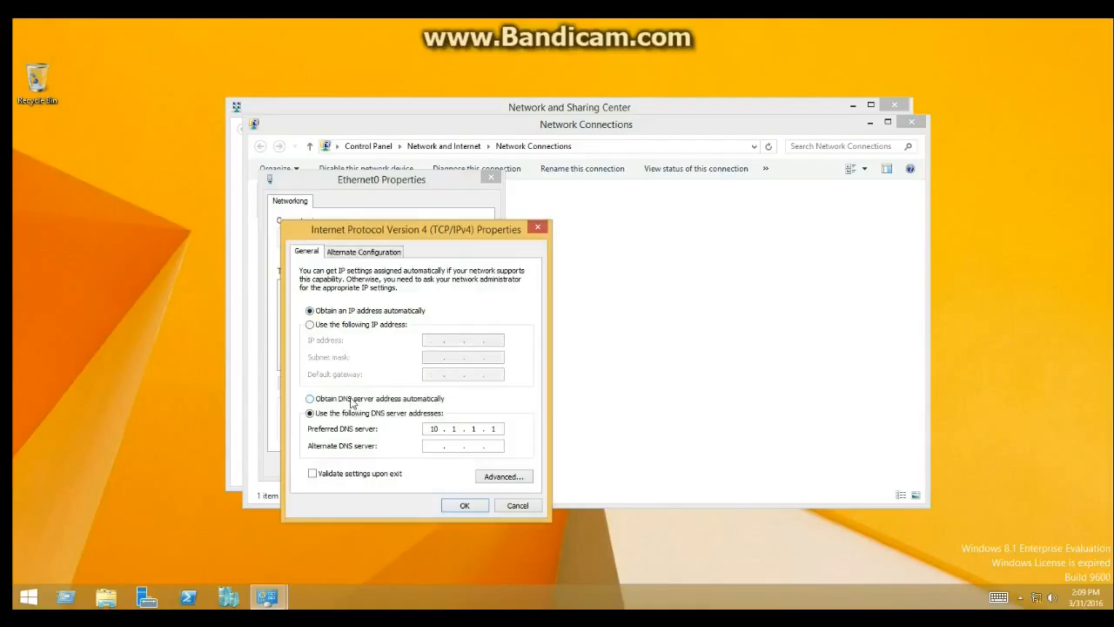
pyautogui.click(467, 510)
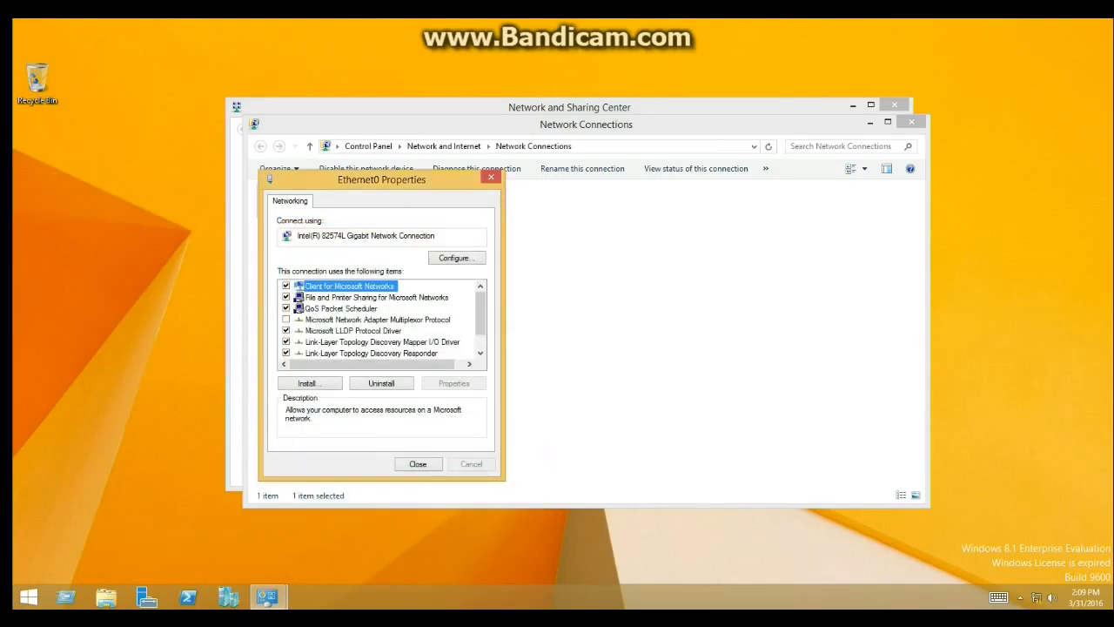
# Set the client adapter's IPv4 properties to obtain the DNS server address automatically, and close all the network settings windows
pyautogui.scroll(-1, 483, 309)
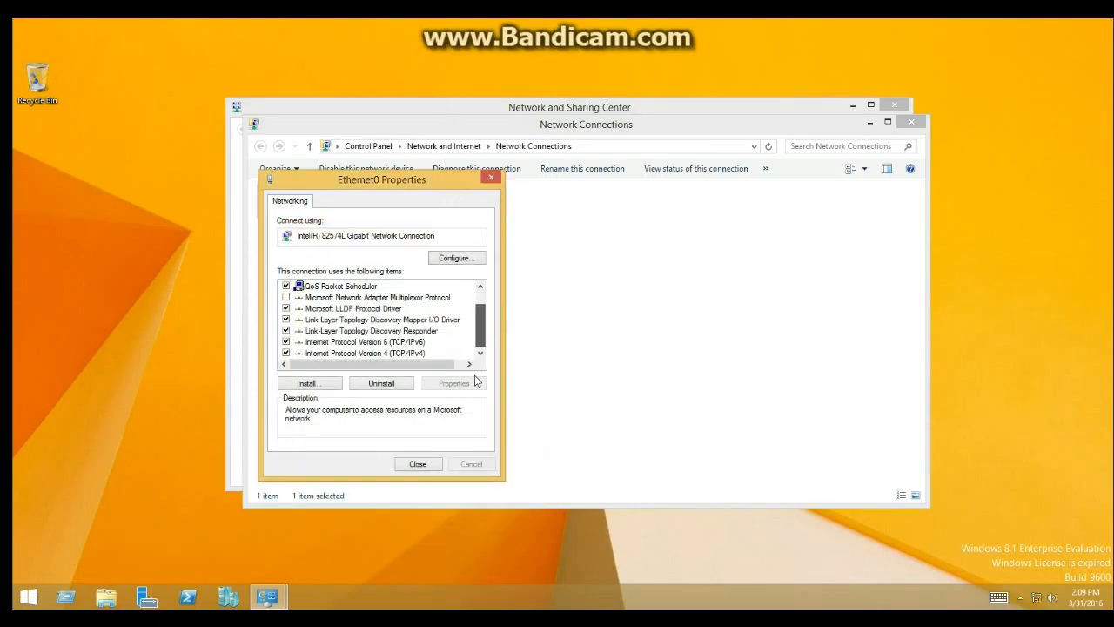
pyautogui.click(418, 353)
pyautogui.click(454, 383)
pyautogui.click(310, 397)
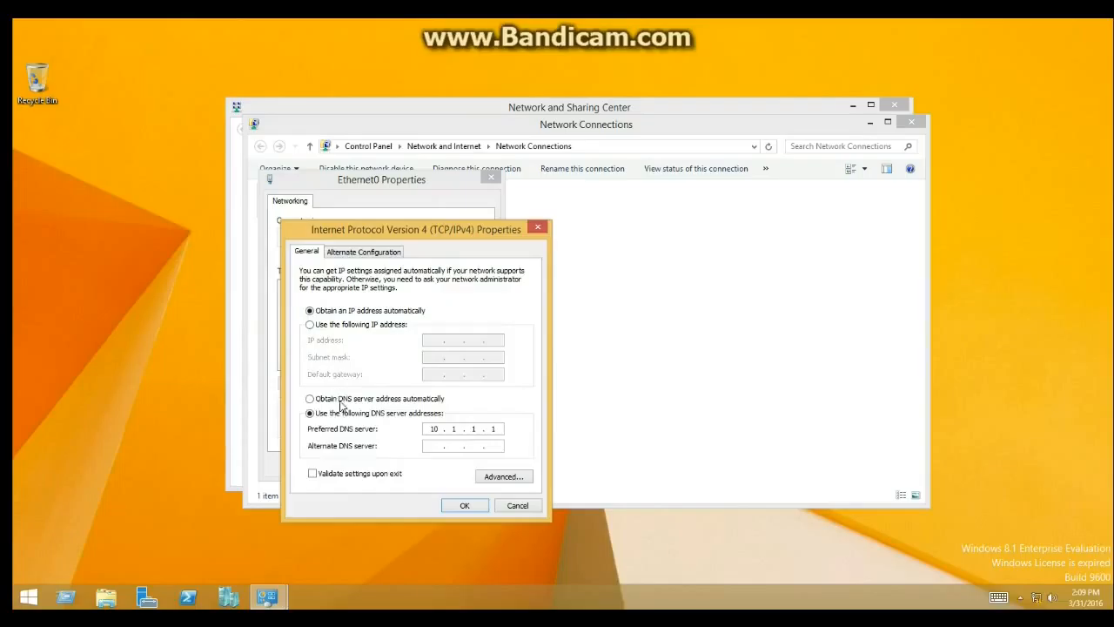
pyautogui.click(468, 510)
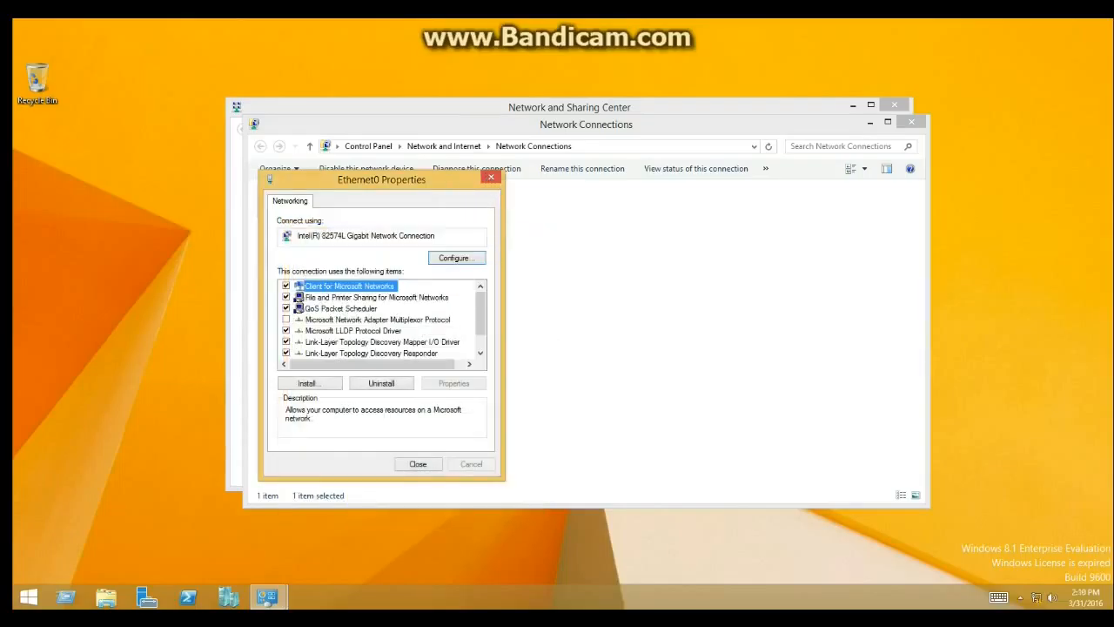
pyautogui.click(491, 177)
pyautogui.click(910, 122)
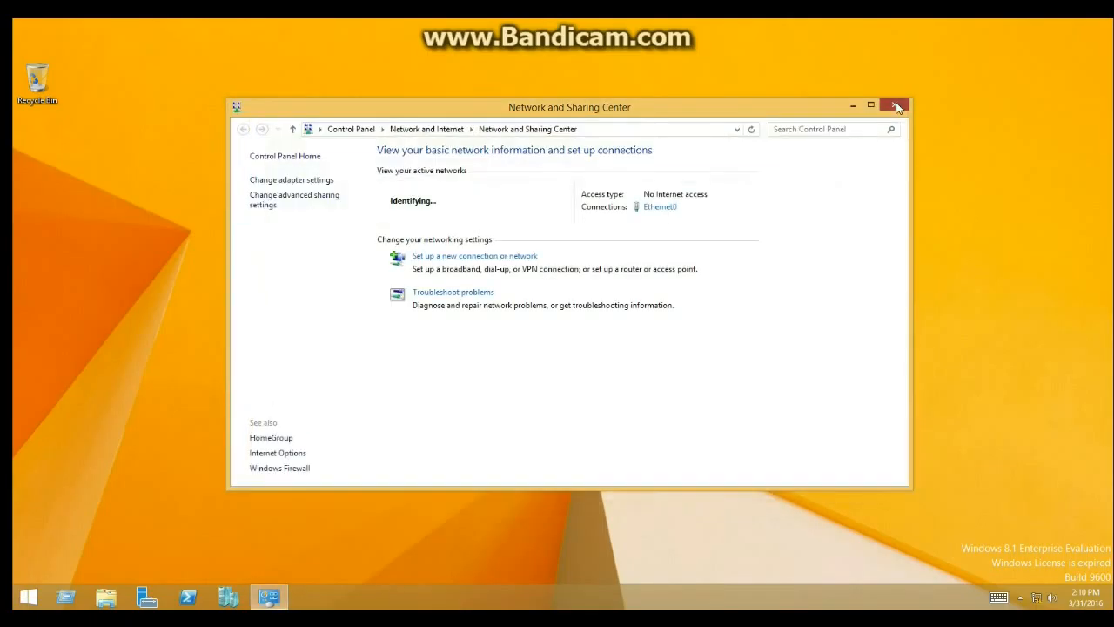
pyautogui.click(895, 105)
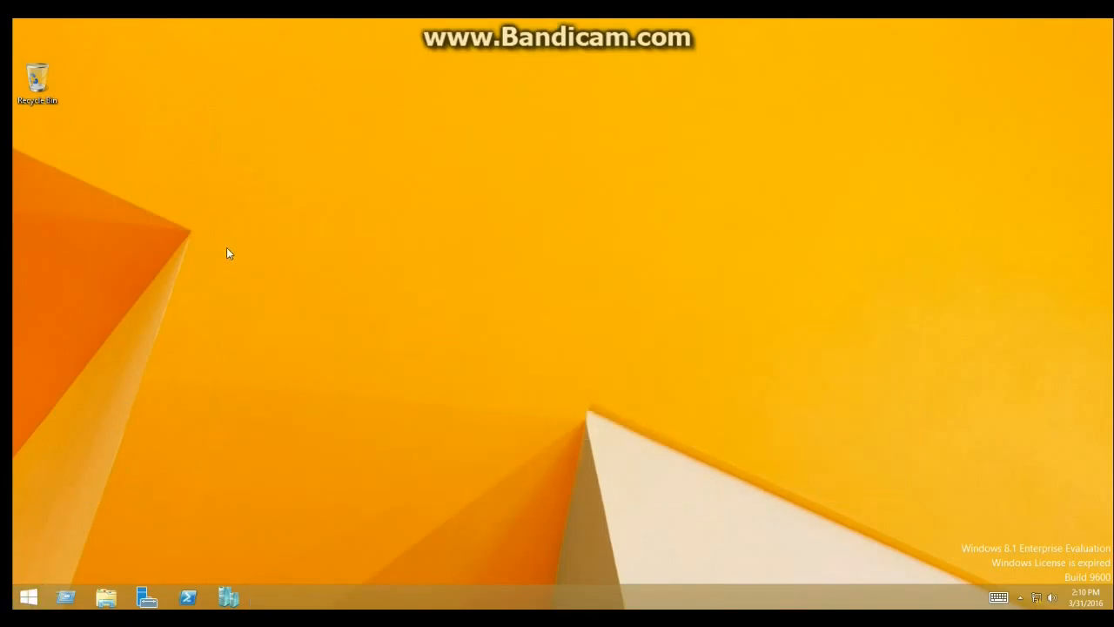
# Open Command Prompt on the client and renew its IP lease with ipconfig /renew
pyautogui.click(27, 595)
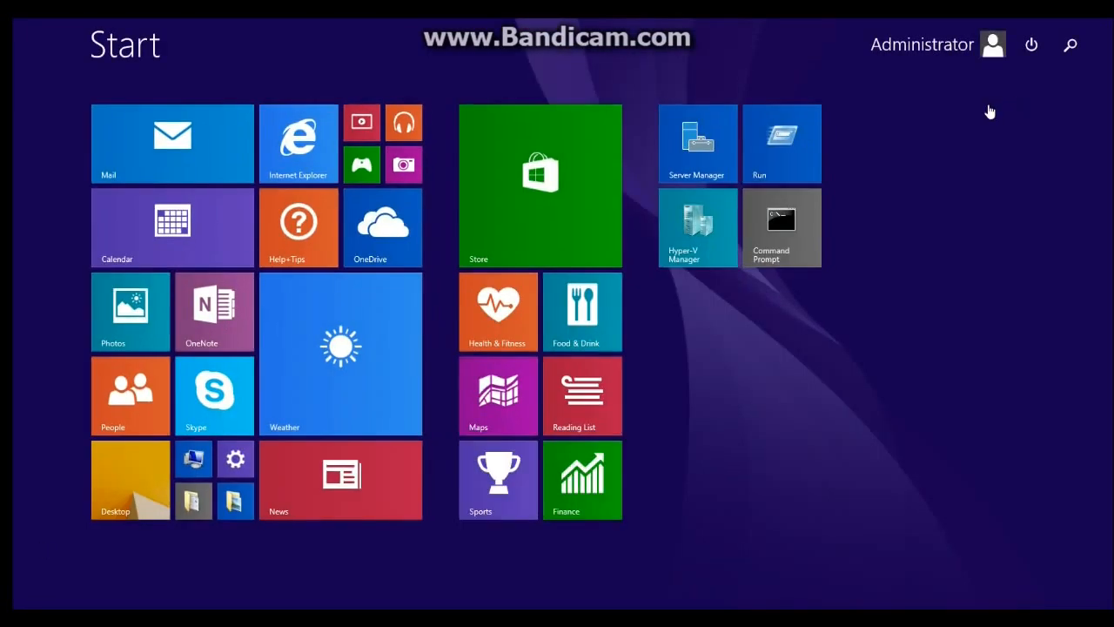
pyautogui.click(786, 221)
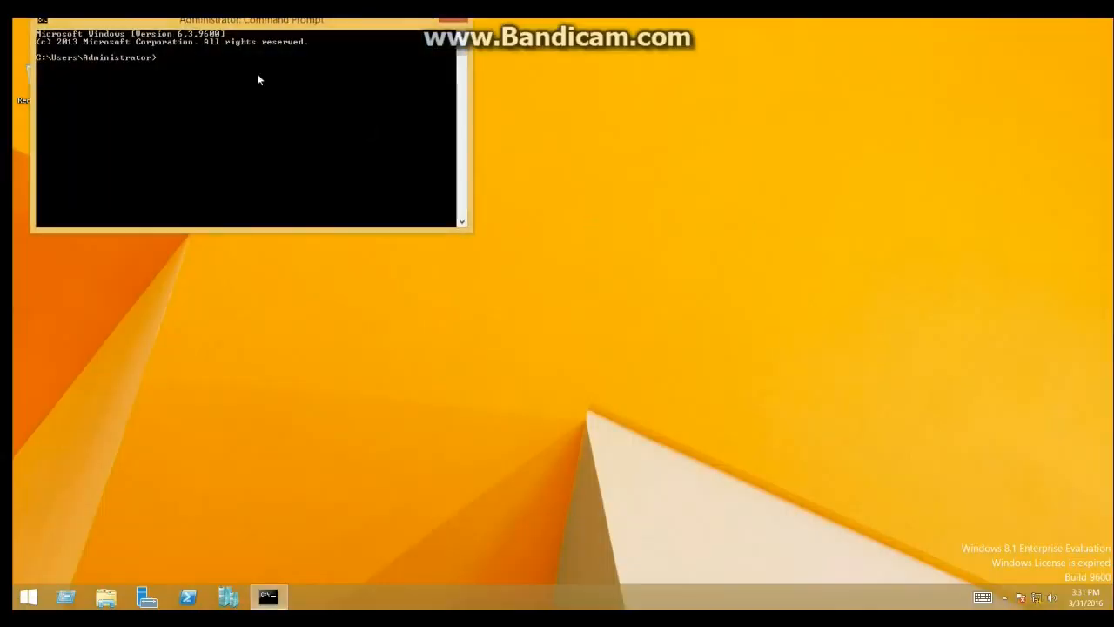
pyautogui.write('ipconfig /renew')
pyautogui.press('Return')
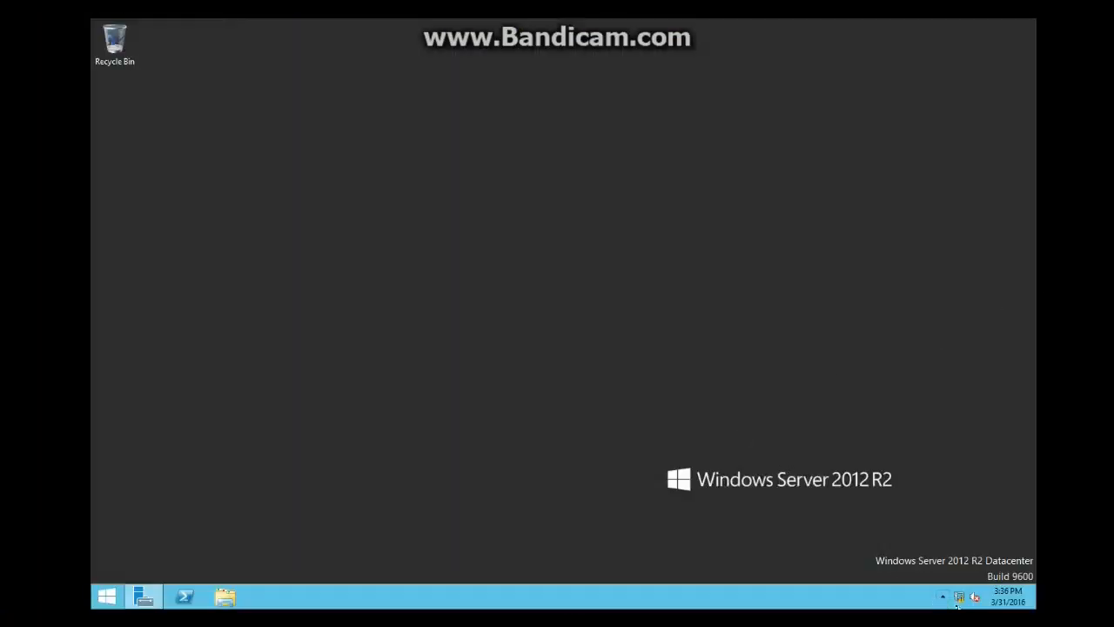
# Switch to the Windows Server 2012 R2 Datacenter machine and open the properties of its Ethernet0 network adapter
pyautogui.rightClick(959, 601)
pyautogui.click(941, 594)
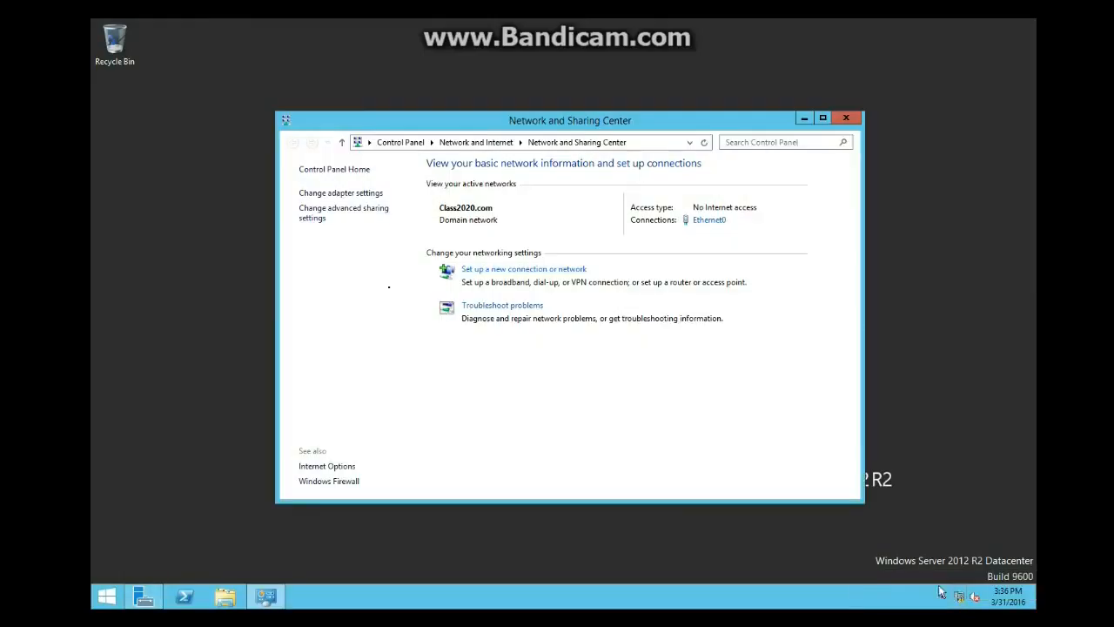
pyautogui.click(332, 192)
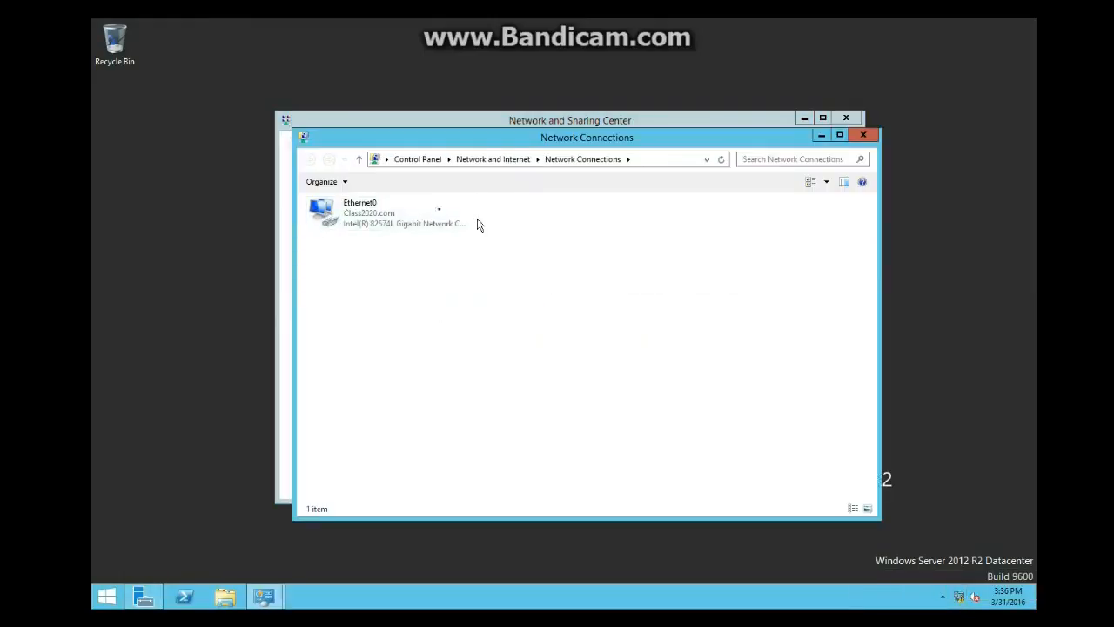
pyautogui.rightClick(403, 208)
pyautogui.rightClick(357, 212)
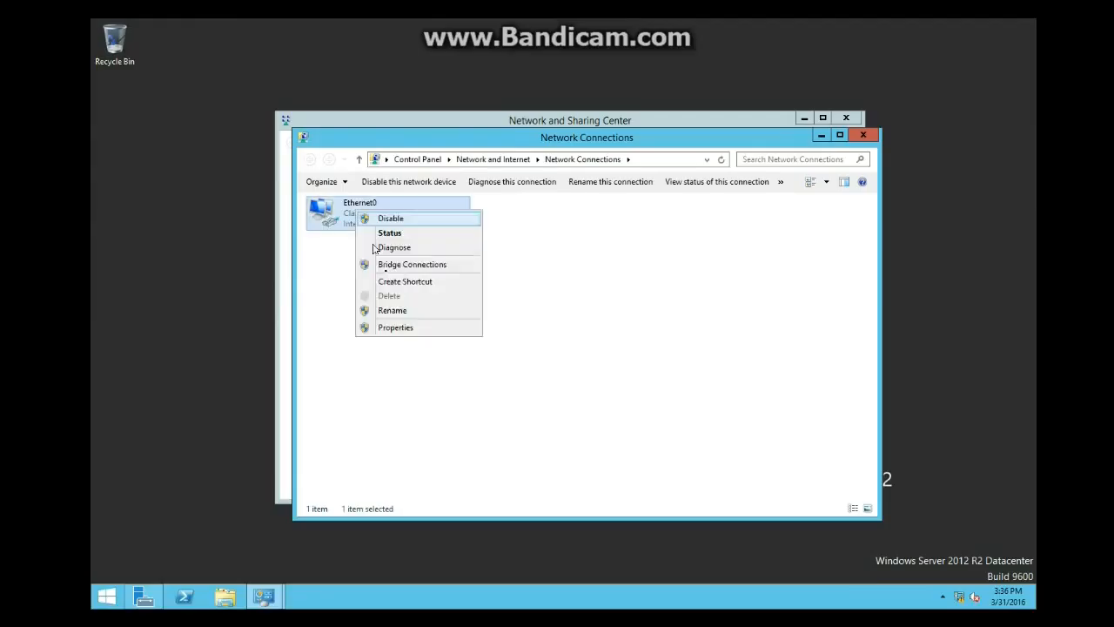
pyautogui.click(396, 327)
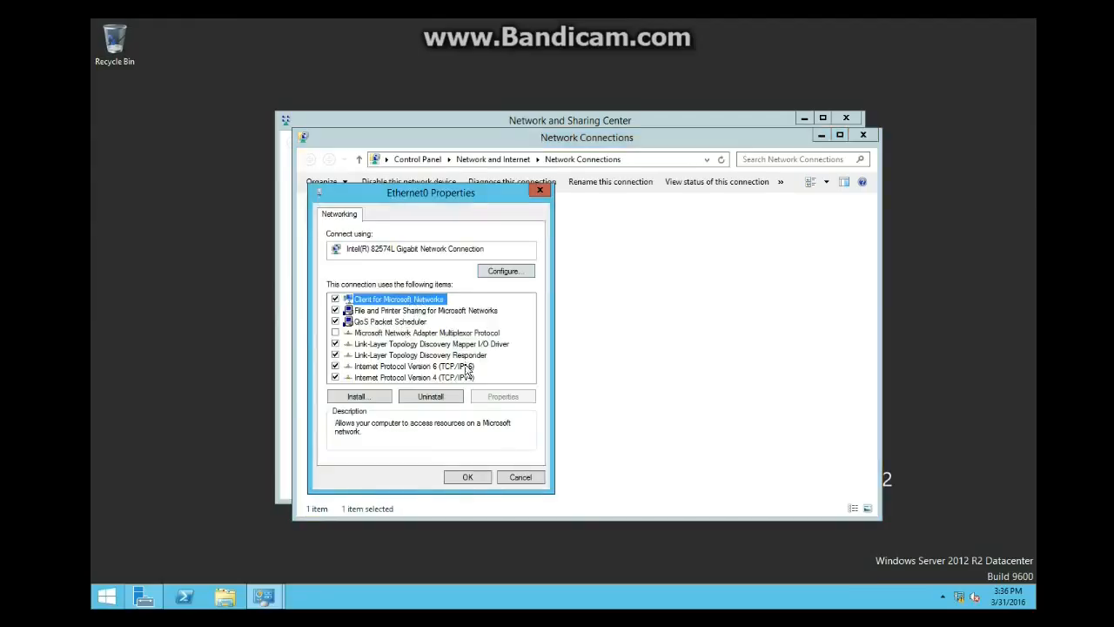
# Set IPv4 on the server's Ethernet0 adapter to obtain both the IP address and the DNS server address automatically
pyautogui.click(467, 379)
pyautogui.click(485, 397)
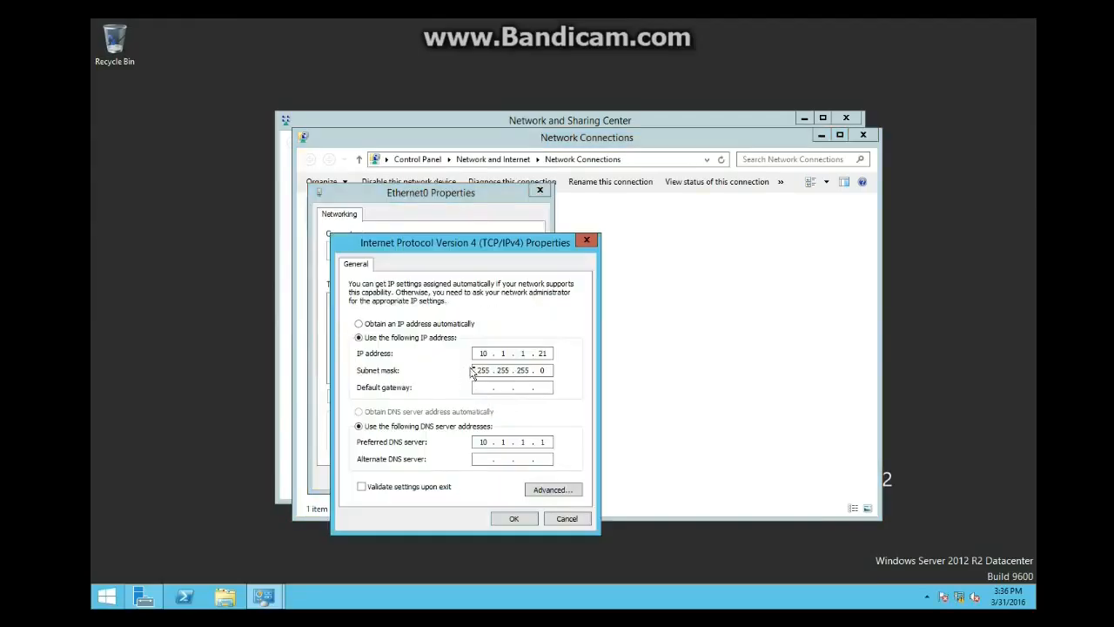
pyautogui.click(415, 324)
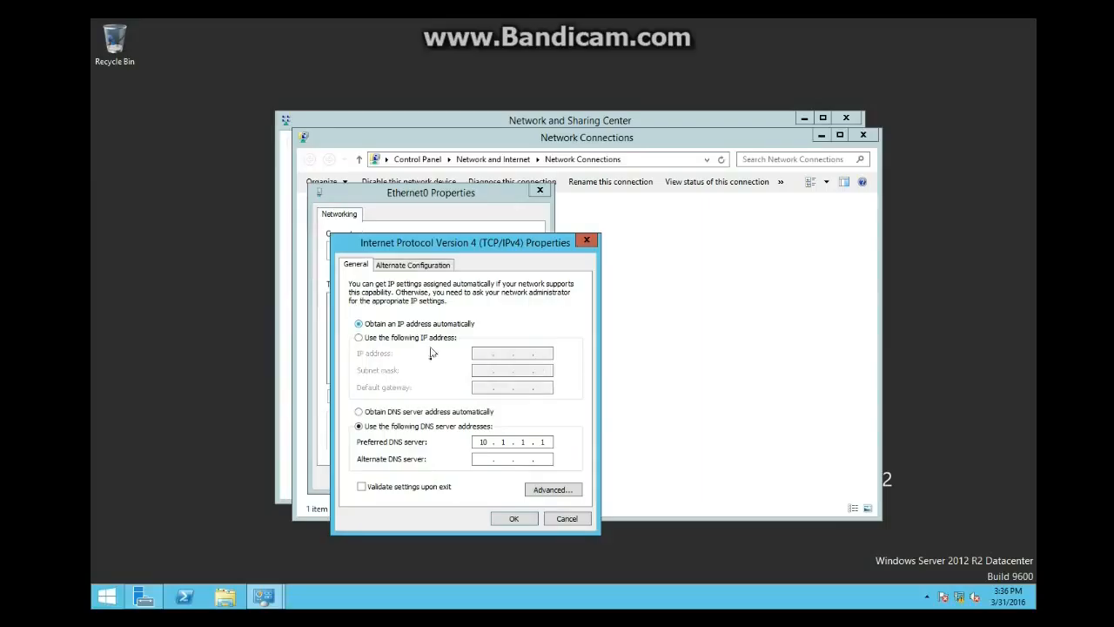
pyautogui.click(420, 415)
pyautogui.click(502, 522)
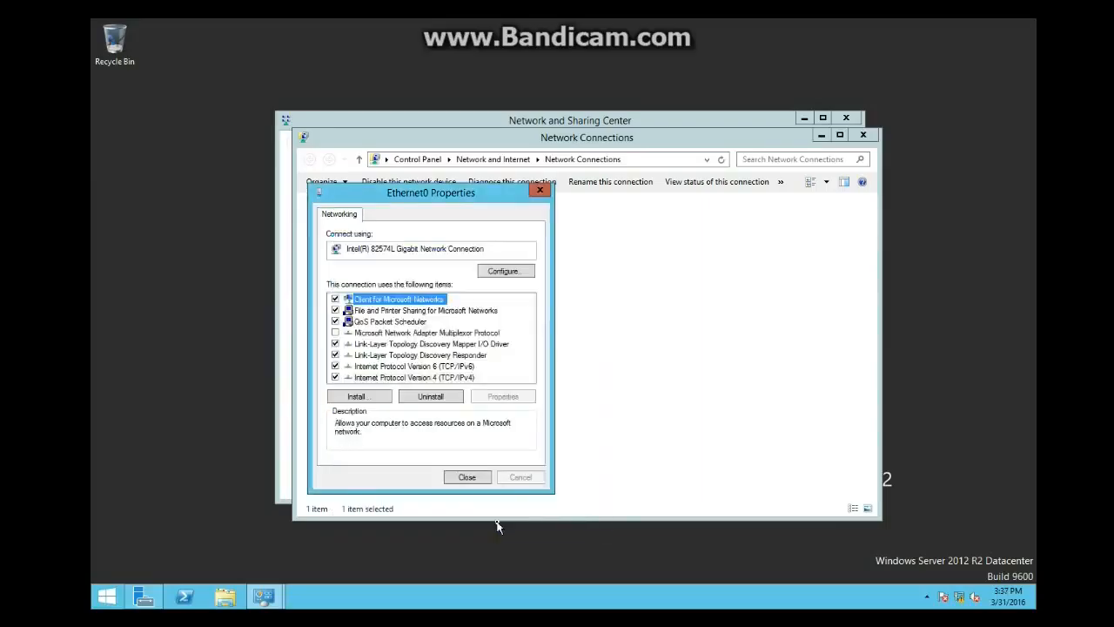
pyautogui.click(462, 478)
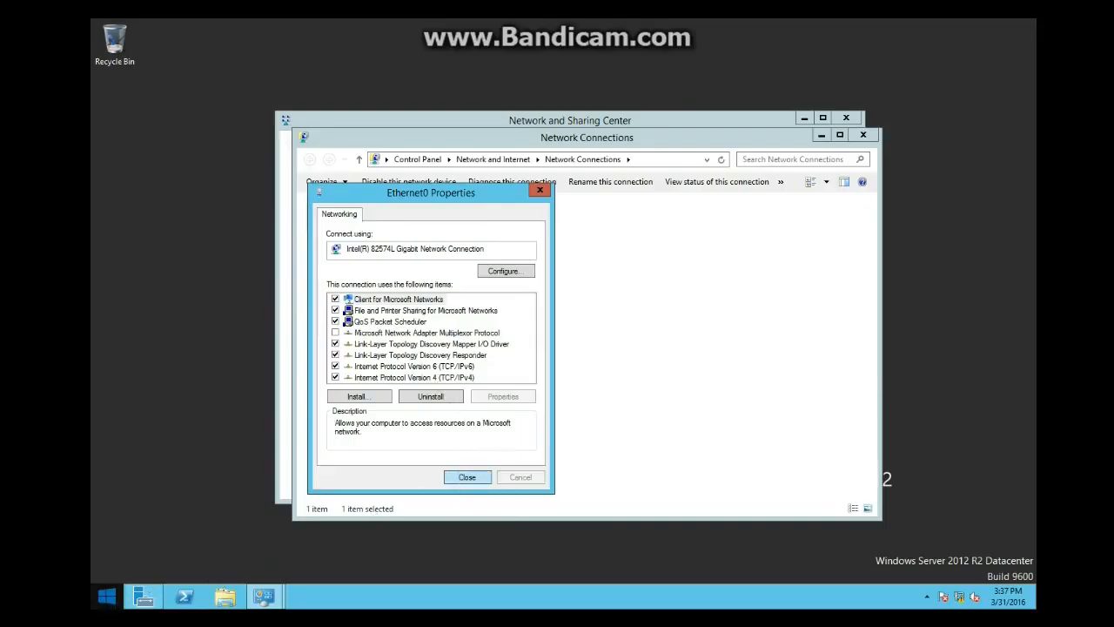
# Open Command Prompt on the server and renew its IP lease with ipconfig /renew
pyautogui.click(101, 597)
pyautogui.click(422, 167)
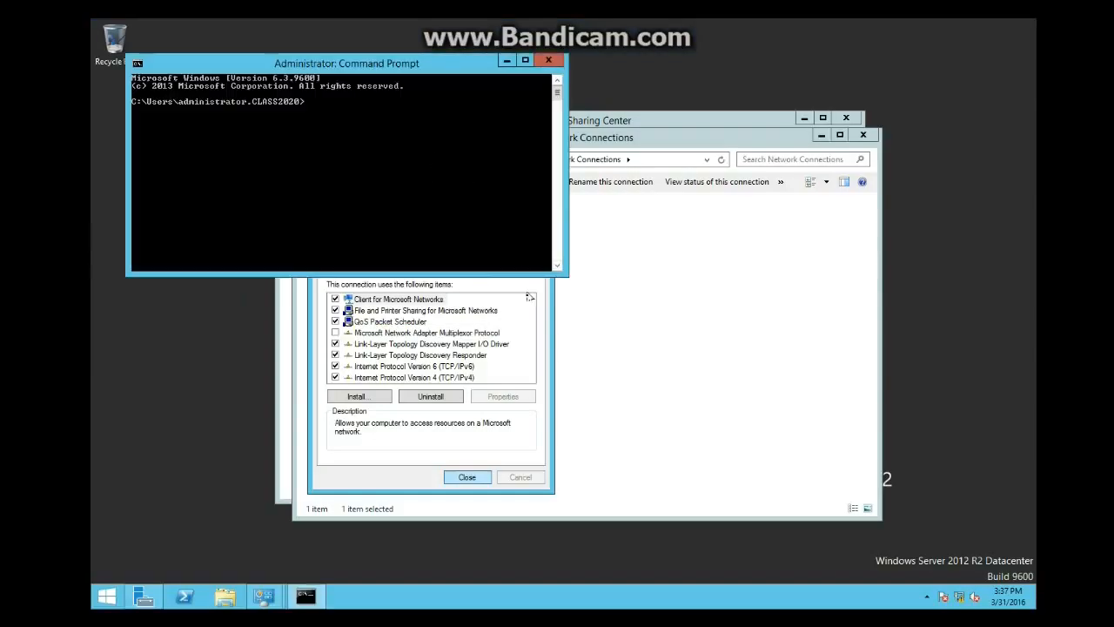
pyautogui.write('i')
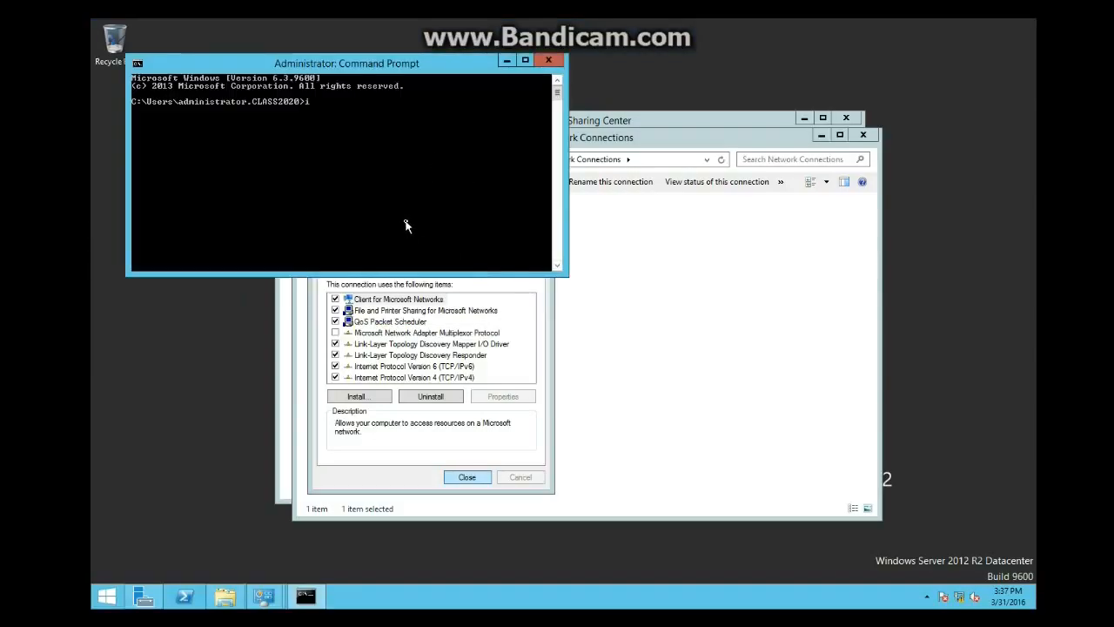
pyautogui.write('pconfig /renew')
pyautogui.press('Return')
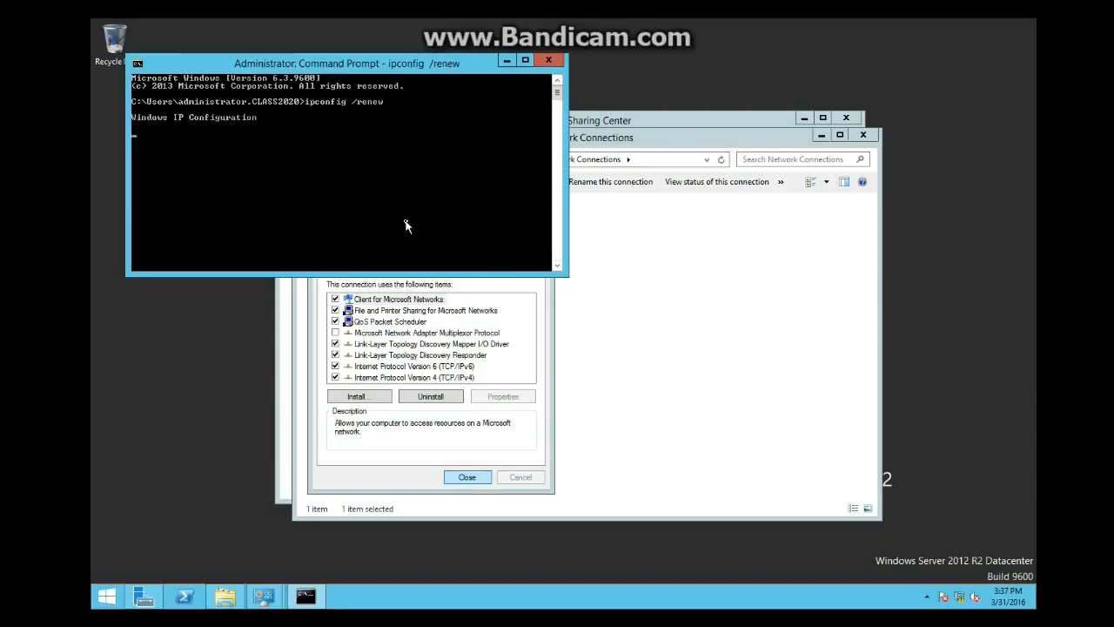